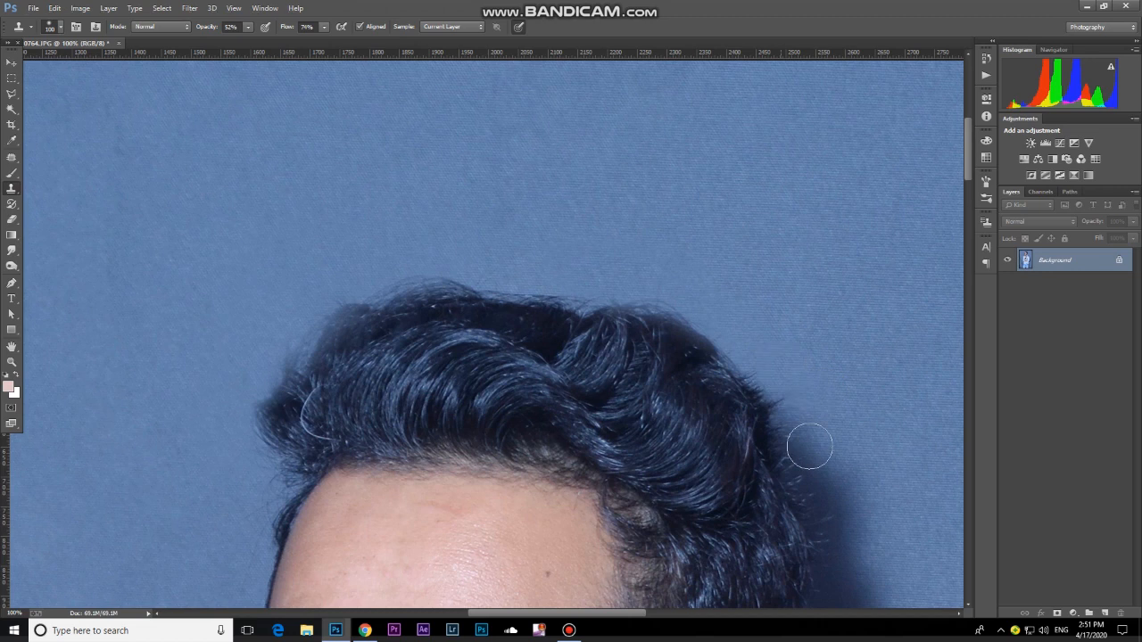
- Clone the blue backdrop over the stray hairs along the crown and upper edge of the hair
{"action": "left_click_drag", "start_coordinate": [780, 390], "coordinate": [566, 198]}
{"action": "mouse_move", "coordinate": [613, 297]}
{"action": "left_mouse_down"}
{"action": "mouse_move", "coordinate": [616, 321]}
{"action": "mouse_move", "coordinate": [592, 250]}
{"action": "mouse_move", "coordinate": [588, 262]}
{"action": "left_mouse_up"}
{"action": "left_click", "coordinate": [630, 319]}
{"action": "mouse_move", "coordinate": [629, 320]}
{"action": "left_mouse_down"}
{"action": "mouse_move", "coordinate": [595, 247]}
{"action": "mouse_move", "coordinate": [639, 369]}
{"action": "mouse_move", "coordinate": [686, 360]}
{"action": "mouse_move", "coordinate": [661, 394]}
{"action": "mouse_move", "coordinate": [626, 313]}
{"action": "left_mouse_up"}
{"action": "left_click_drag", "start_coordinate": [548, 179], "coordinate": [587, 339]}
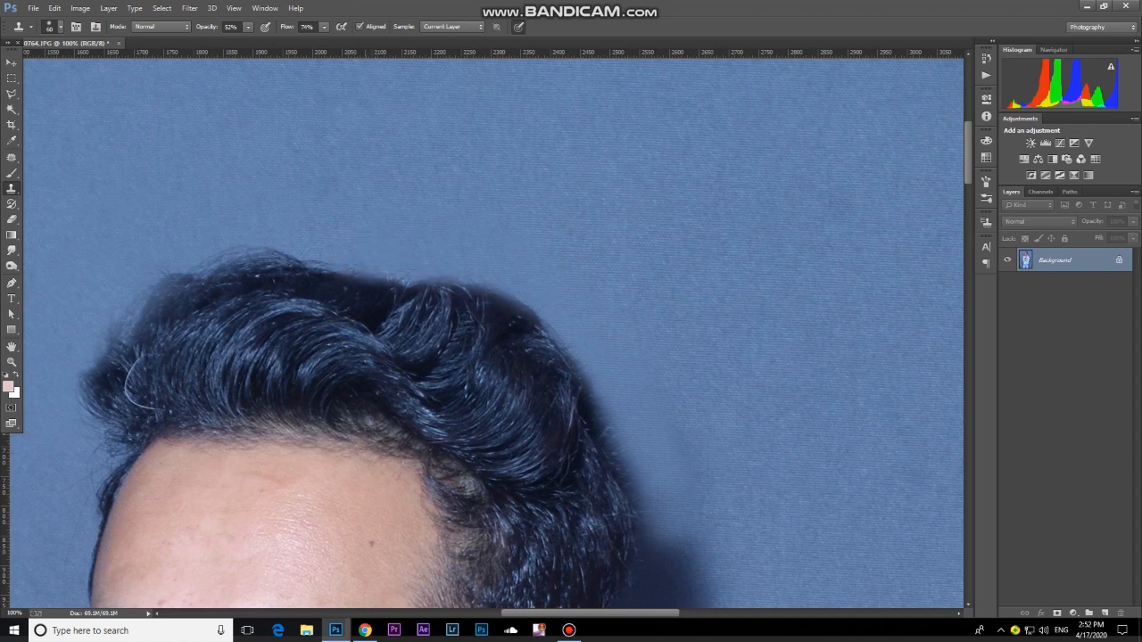
{"action": "left_click_drag", "start_coordinate": [293, 259], "coordinate": [234, 262]}
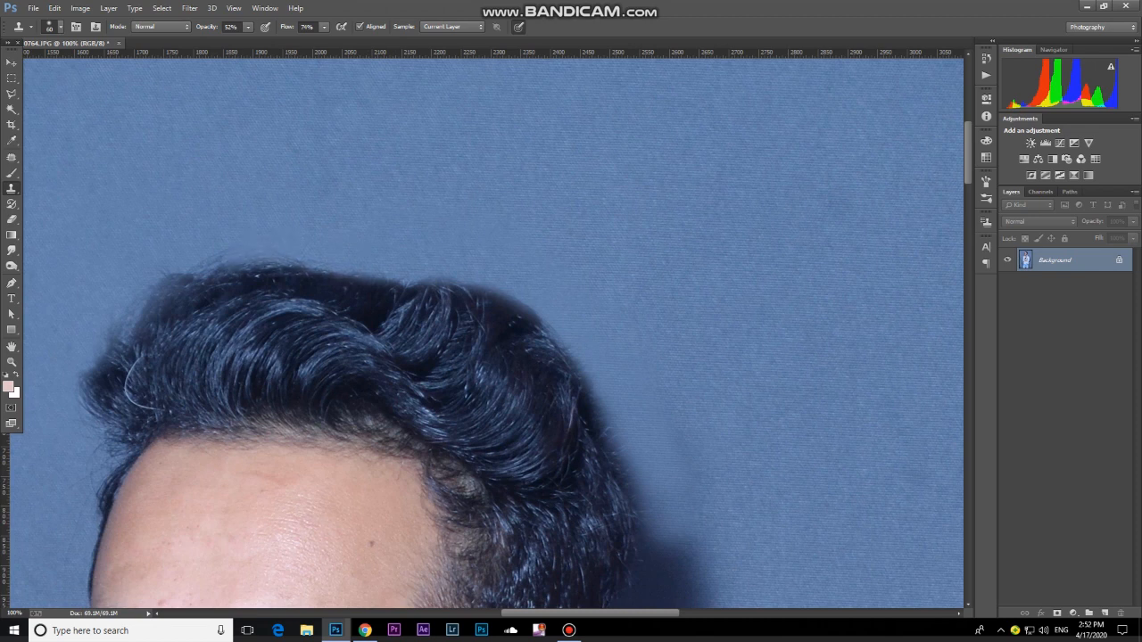
- Set the Clone Stamp to 77% opacity and 100% flow and clean the stray hairs along the hair's front outline
{"action": "left_click", "coordinate": [247, 27]}
{"action": "left_click", "coordinate": [323, 26]}
{"action": "left_click_drag", "start_coordinate": [325, 40], "coordinate": [342, 40]}
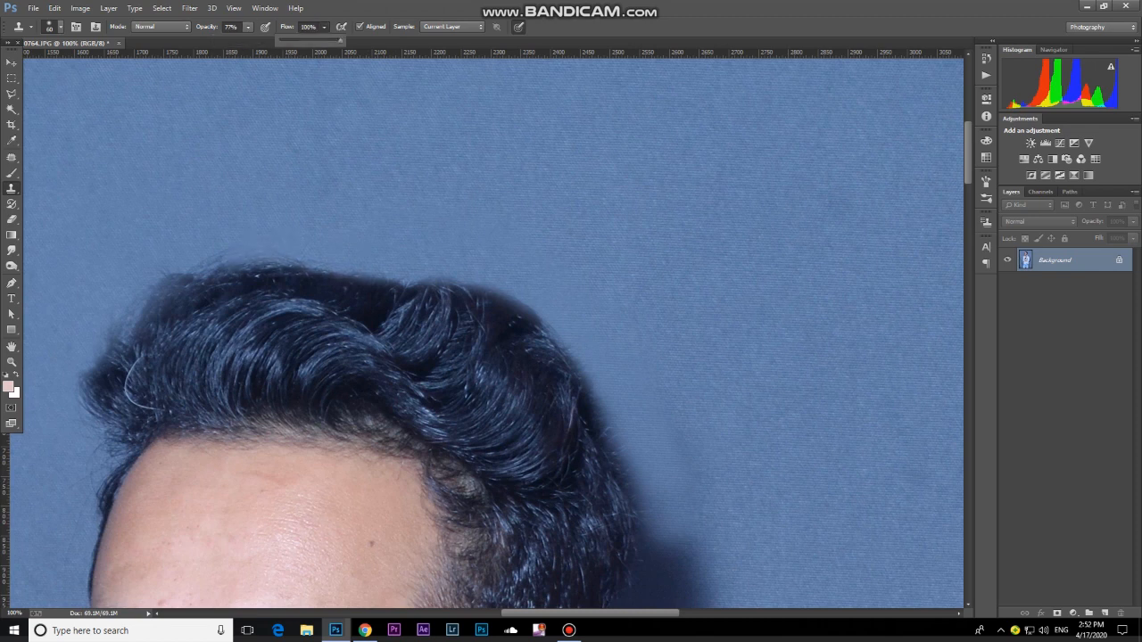
{"action": "key", "text": "Return"}
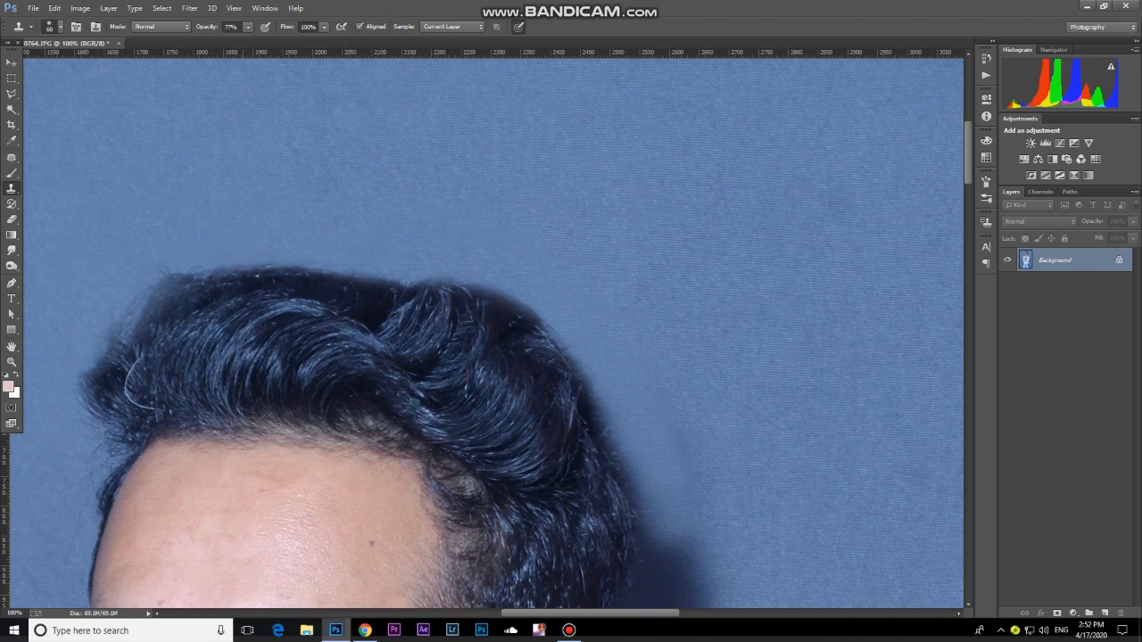
{"action": "left_click_drag", "start_coordinate": [272, 254], "coordinate": [176, 266]}
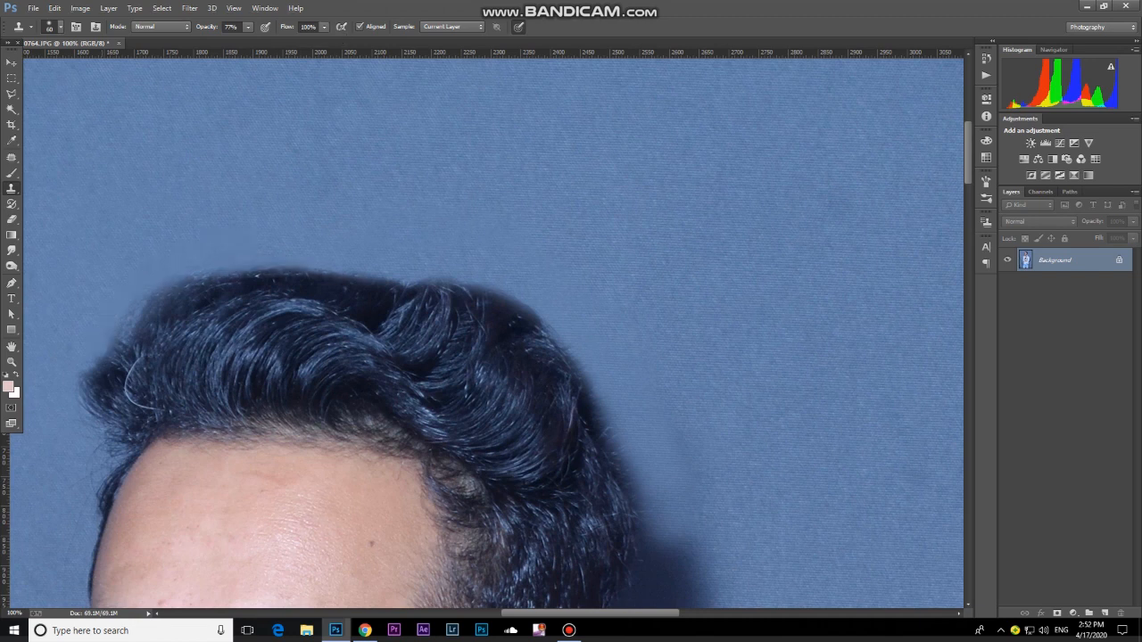
{"action": "left_click_drag", "start_coordinate": [84, 373], "coordinate": [82, 394]}
{"action": "left_click_drag", "start_coordinate": [374, 401], "coordinate": [509, 298]}
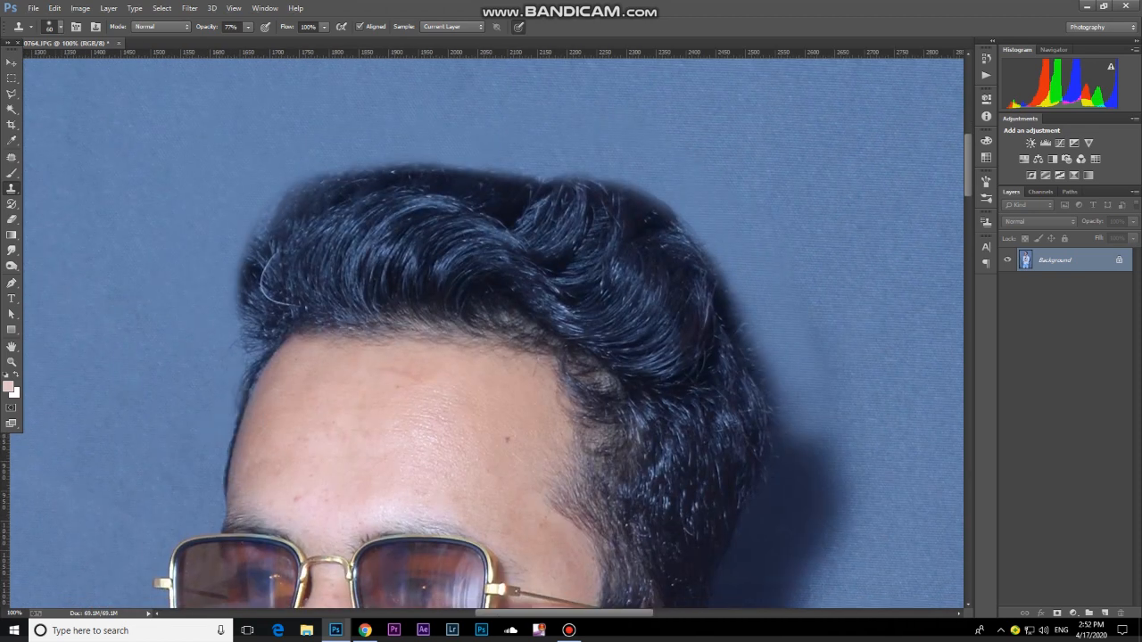
- Clone the backdrop along the back edge of the hair, above the ear, to smooth the outline
{"action": "left_click_drag", "start_coordinate": [818, 334], "coordinate": [656, 310]}
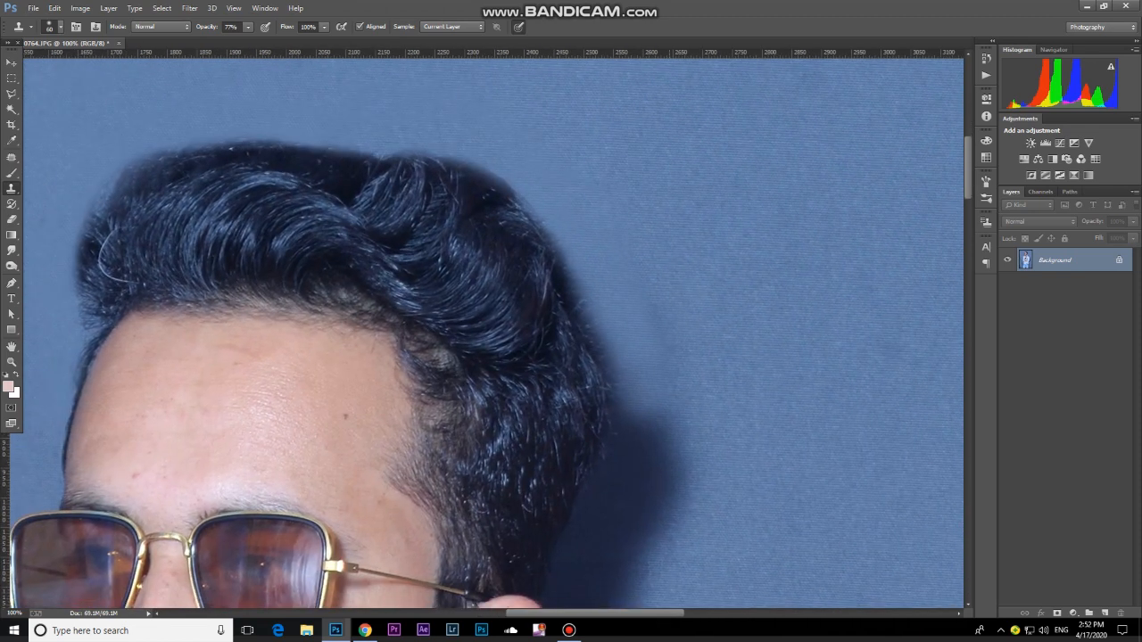
{"action": "left_click_drag", "start_coordinate": [624, 374], "coordinate": [584, 288]}
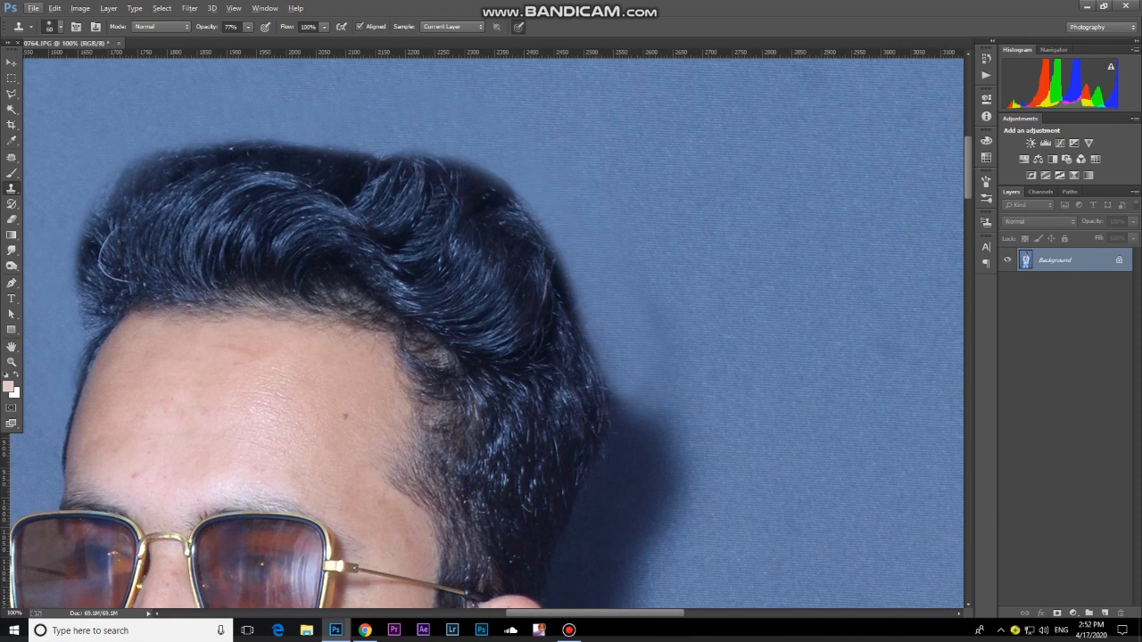
{"action": "mouse_move", "coordinate": [482, 174]}
{"action": "left_mouse_down"}
{"action": "mouse_move", "coordinate": [437, 163]}
{"action": "mouse_move", "coordinate": [477, 176]}
{"action": "left_mouse_up"}
{"action": "left_click_drag", "start_coordinate": [366, 473], "coordinate": [349, 326]}
{"action": "left_click_drag", "start_coordinate": [607, 239], "coordinate": [607, 323]}
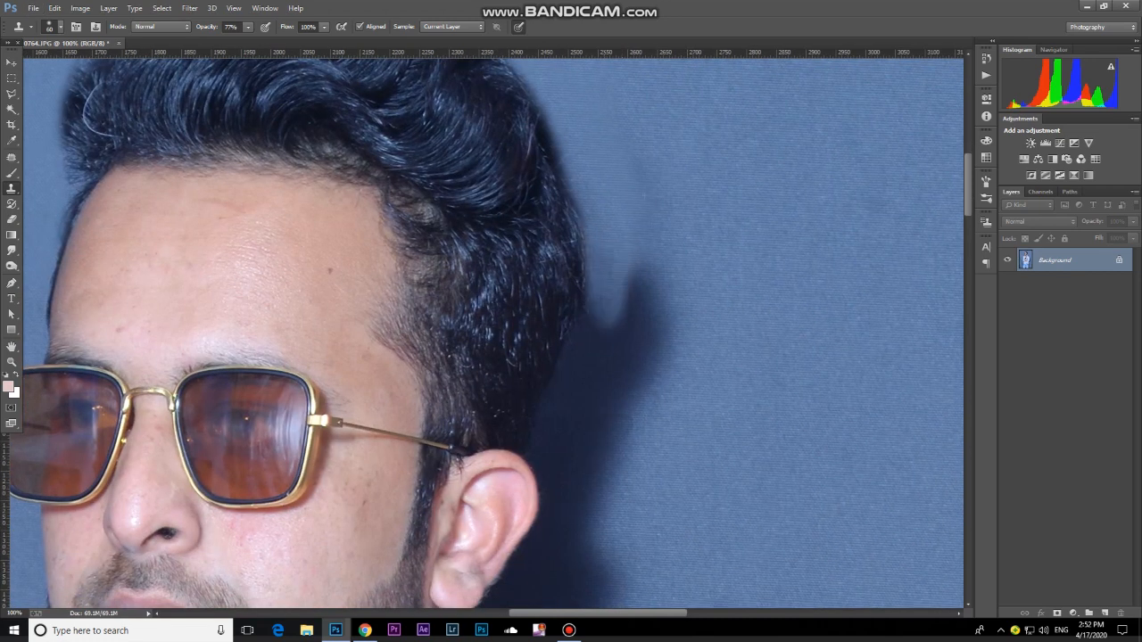
- Duplicate the Background layer and open the Liquify filter on the copy
{"action": "key", "text": "ctrl+minus"}
{"action": "key", "text": "ctrl+minus"}
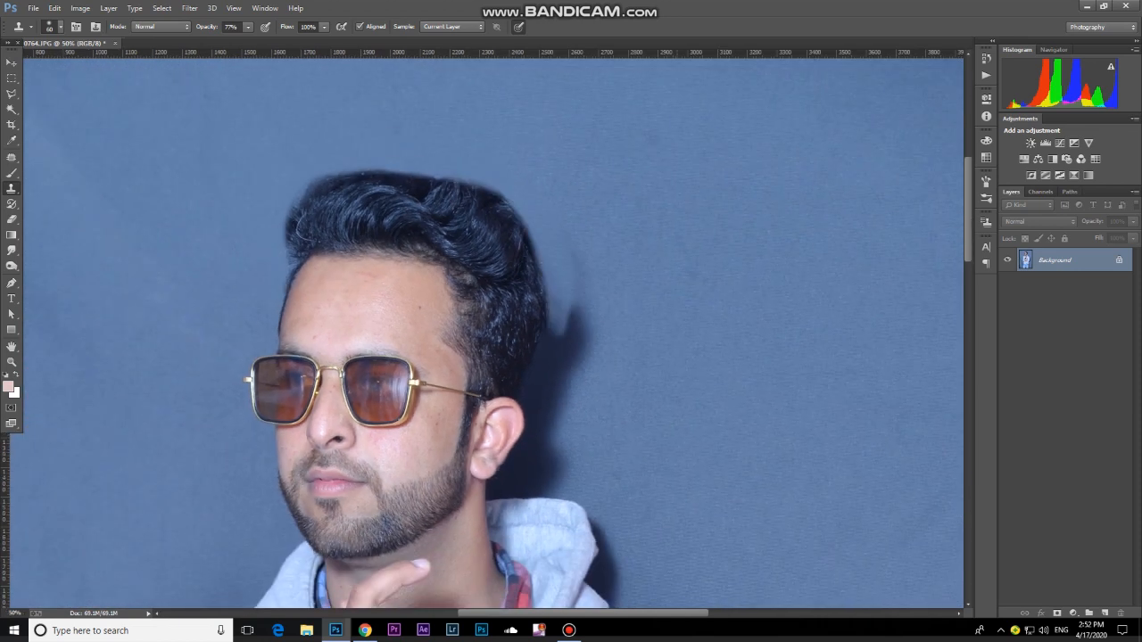
{"action": "key", "text": "ctrl+minus"}
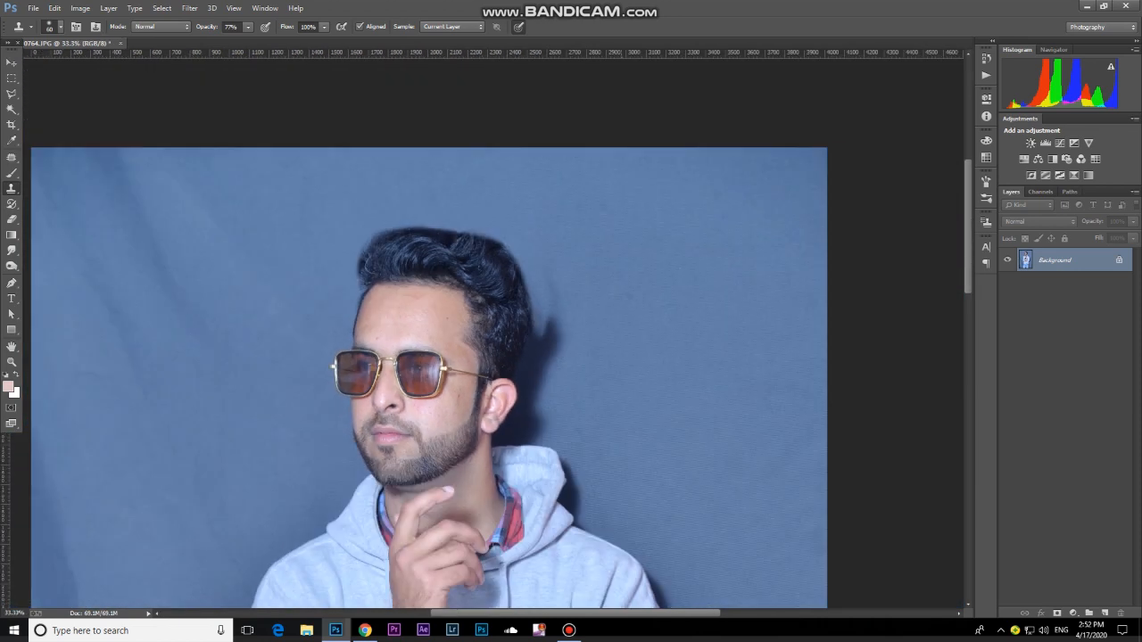
{"action": "key", "text": "ctrl+j"}
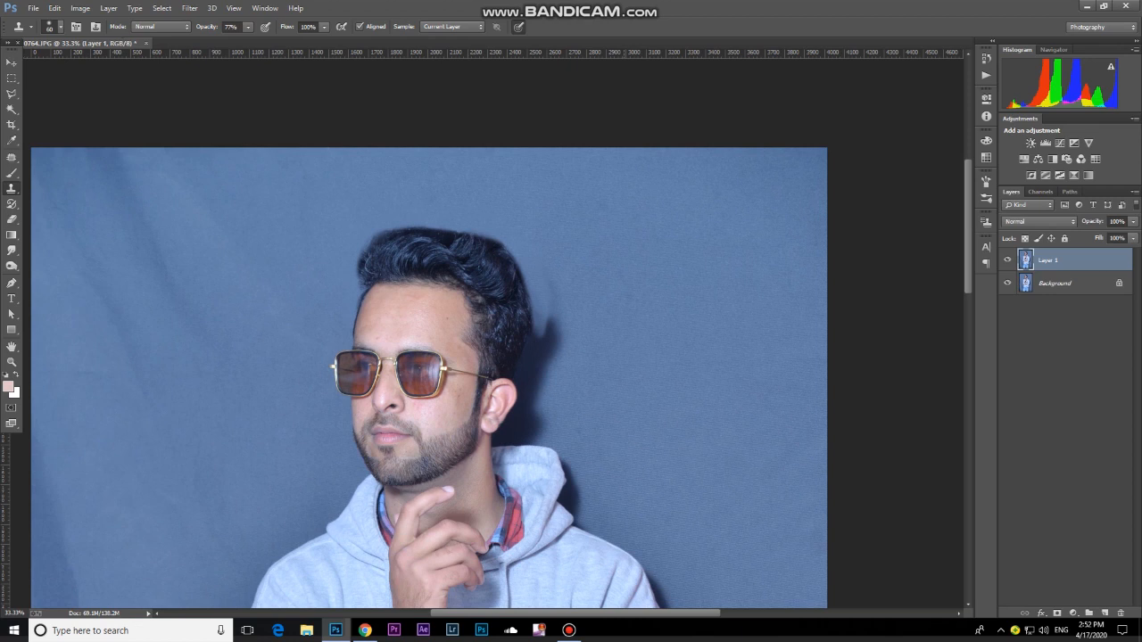
{"action": "key", "text": "ctrl+shift+x"}
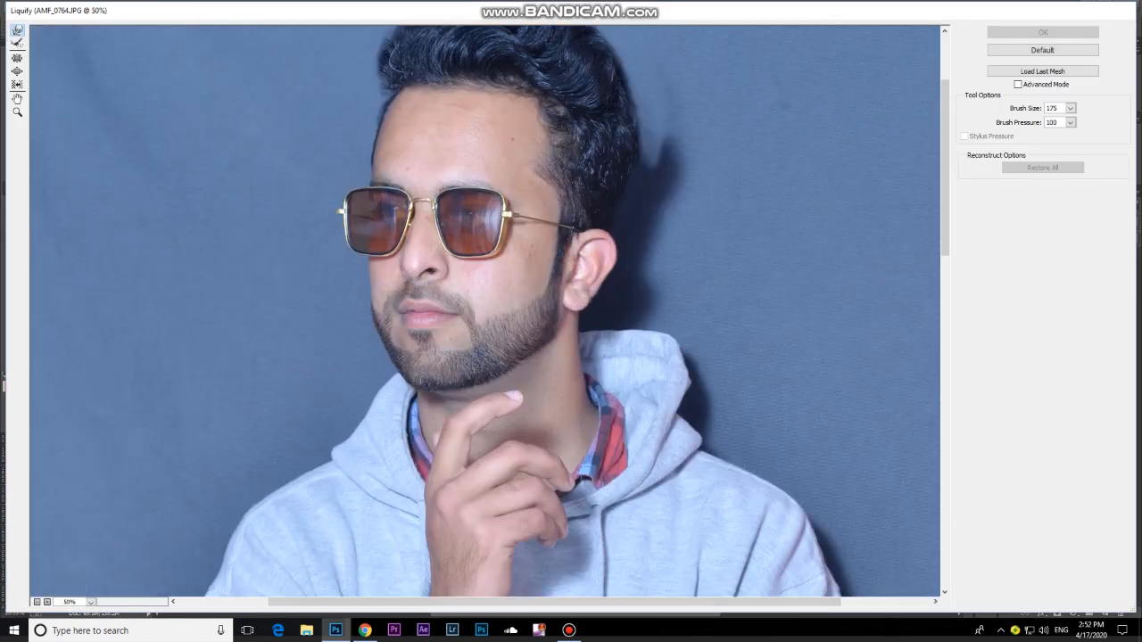
- Enlarge the Liquify brush to 400 and reshape the outline at the back of the hair
{"action": "left_click_drag", "start_coordinate": [568, 181], "coordinate": [520, 322]}
{"action": "key", "text": "ctrl+plus"}
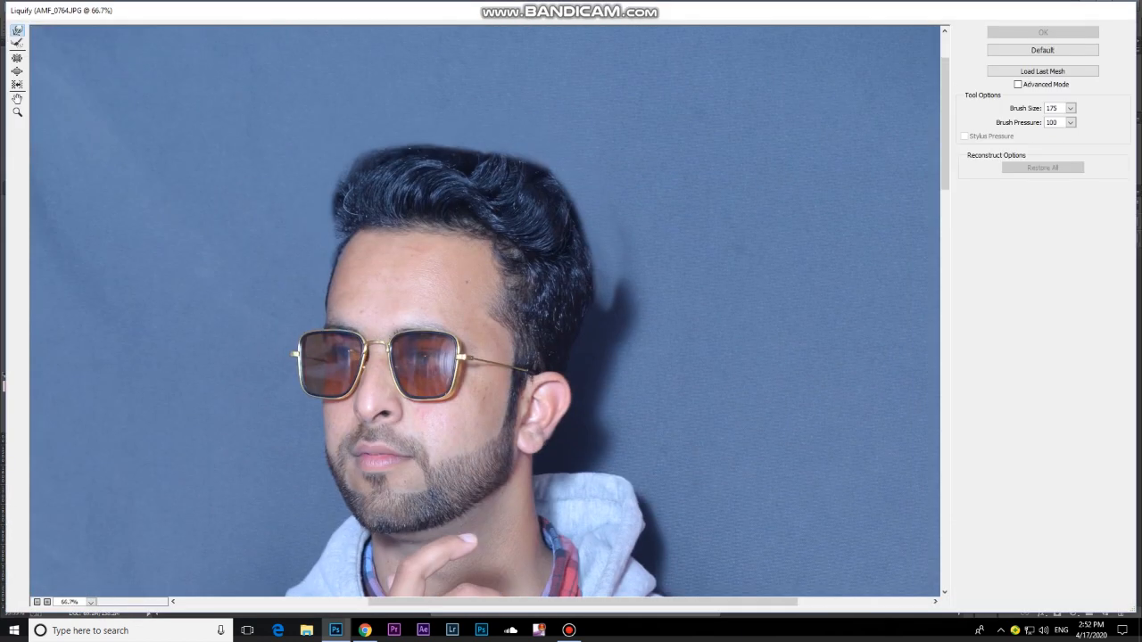
{"action": "mouse_move", "coordinate": [533, 122]}
{"action": "left_mouse_down"}
{"action": "mouse_move", "coordinate": [513, 210]}
{"action": "mouse_move", "coordinate": [502, 189]}
{"action": "mouse_move", "coordinate": [466, 173]}
{"action": "mouse_move", "coordinate": [434, 179]}
{"action": "mouse_move", "coordinate": [431, 165]}
{"action": "mouse_move", "coordinate": [341, 173]}
{"action": "mouse_move", "coordinate": [318, 203]}
{"action": "mouse_move", "coordinate": [309, 184]}
{"action": "mouse_move", "coordinate": [331, 145]}
{"action": "mouse_move", "coordinate": [276, 184]}
{"action": "mouse_move", "coordinate": [407, 169]}
{"action": "mouse_move", "coordinate": [484, 206]}
{"action": "mouse_move", "coordinate": [550, 218]}
{"action": "left_mouse_up"}
{"action": "key", "text": "bracketright"}
{"action": "key", "text": "bracketright"}
{"action": "key", "text": "bracketright"}
{"action": "key", "text": "bracketright"}
{"action": "key", "text": "bracketright"}
{"action": "key", "text": "bracketleft"}
{"action": "left_click_drag", "start_coordinate": [630, 361], "coordinate": [626, 359]}
{"action": "mouse_move", "coordinate": [592, 296]}
{"action": "left_mouse_down"}
{"action": "mouse_move", "coordinate": [579, 243]}
{"action": "mouse_move", "coordinate": [520, 220]}
{"action": "mouse_move", "coordinate": [508, 202]}
{"action": "mouse_move", "coordinate": [323, 183]}
{"action": "mouse_move", "coordinate": [286, 210]}
{"action": "mouse_move", "coordinate": [272, 205]}
{"action": "mouse_move", "coordinate": [276, 236]}
{"action": "mouse_move", "coordinate": [259, 231]}
{"action": "mouse_move", "coordinate": [300, 180]}
{"action": "mouse_move", "coordinate": [348, 174]}
{"action": "mouse_move", "coordinate": [348, 160]}
{"action": "mouse_move", "coordinate": [414, 179]}
{"action": "mouse_move", "coordinate": [414, 169]}
{"action": "mouse_move", "coordinate": [455, 192]}
{"action": "mouse_move", "coordinate": [390, 175]}
{"action": "mouse_move", "coordinate": [463, 134]}
{"action": "mouse_move", "coordinate": [528, 195]}
{"action": "mouse_move", "coordinate": [542, 178]}
{"action": "mouse_move", "coordinate": [602, 246]}
{"action": "mouse_move", "coordinate": [634, 234]}
{"action": "mouse_move", "coordinate": [630, 215]}
{"action": "mouse_move", "coordinate": [628, 289]}
{"action": "mouse_move", "coordinate": [610, 290]}
{"action": "mouse_move", "coordinate": [622, 288]}
{"action": "mouse_move", "coordinate": [555, 215]}
{"action": "left_mouse_up"}
- Push the front and top of the hair outward into a fuller quiff and apply the Liquify filter
{"action": "mouse_move", "coordinate": [310, 198]}
{"action": "left_mouse_down"}
{"action": "mouse_move", "coordinate": [301, 187]}
{"action": "mouse_move", "coordinate": [364, 176]}
{"action": "mouse_move", "coordinate": [476, 199]}
{"action": "left_mouse_up"}
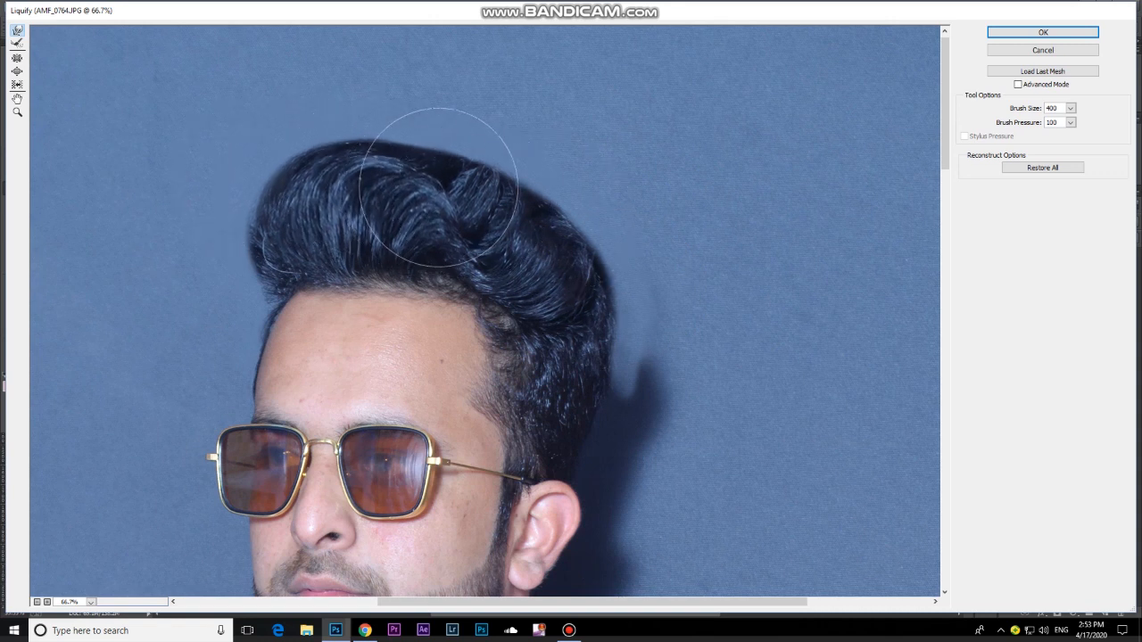
{"action": "left_click_drag", "start_coordinate": [285, 223], "coordinate": [279, 228]}
{"action": "mouse_move", "coordinate": [287, 187]}
{"action": "left_mouse_down"}
{"action": "mouse_move", "coordinate": [330, 169]}
{"action": "mouse_move", "coordinate": [288, 173]}
{"action": "left_mouse_up"}
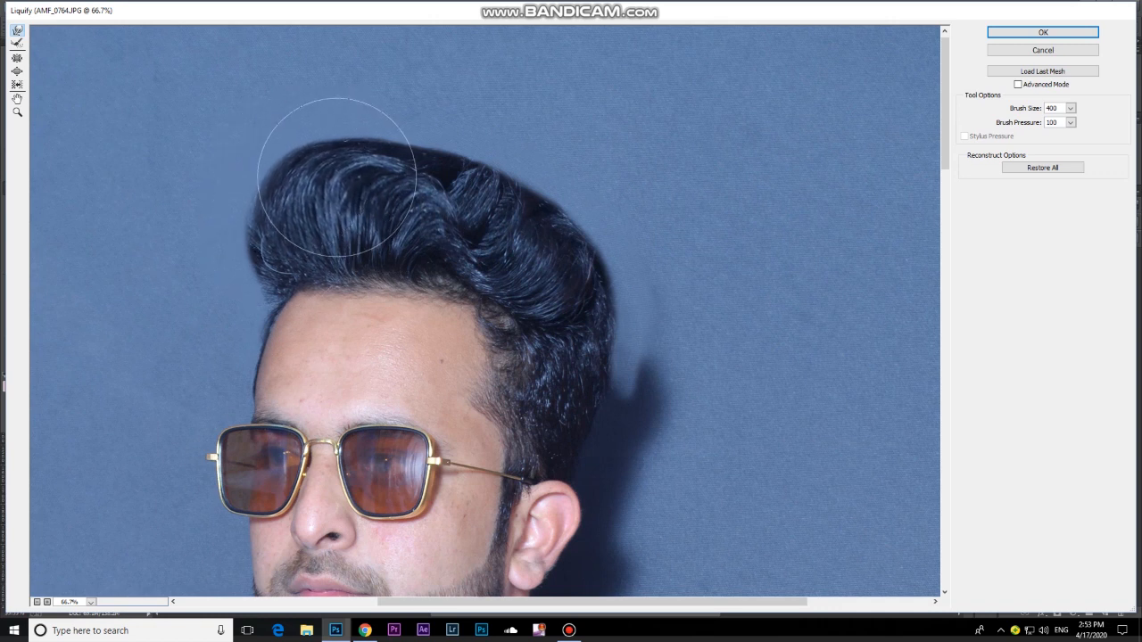
{"action": "left_click", "coordinate": [1041, 32]}
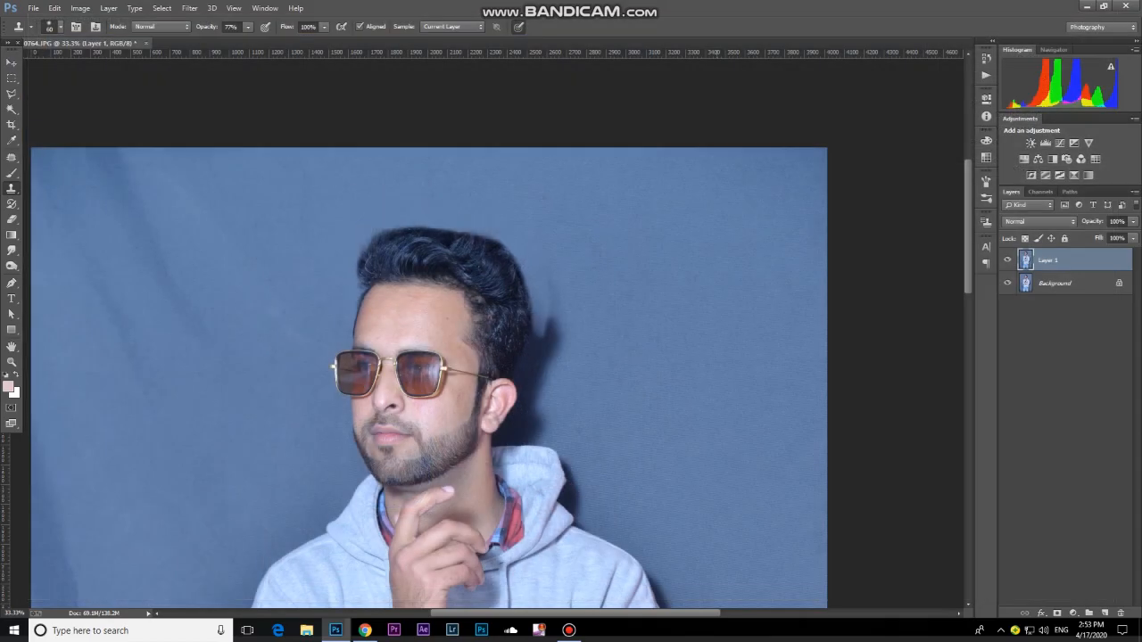
- Clone clean backdrop over the dark shadow behind the hair and ear with a 150 px brush
{"action": "key", "text": "ctrl+minus"}
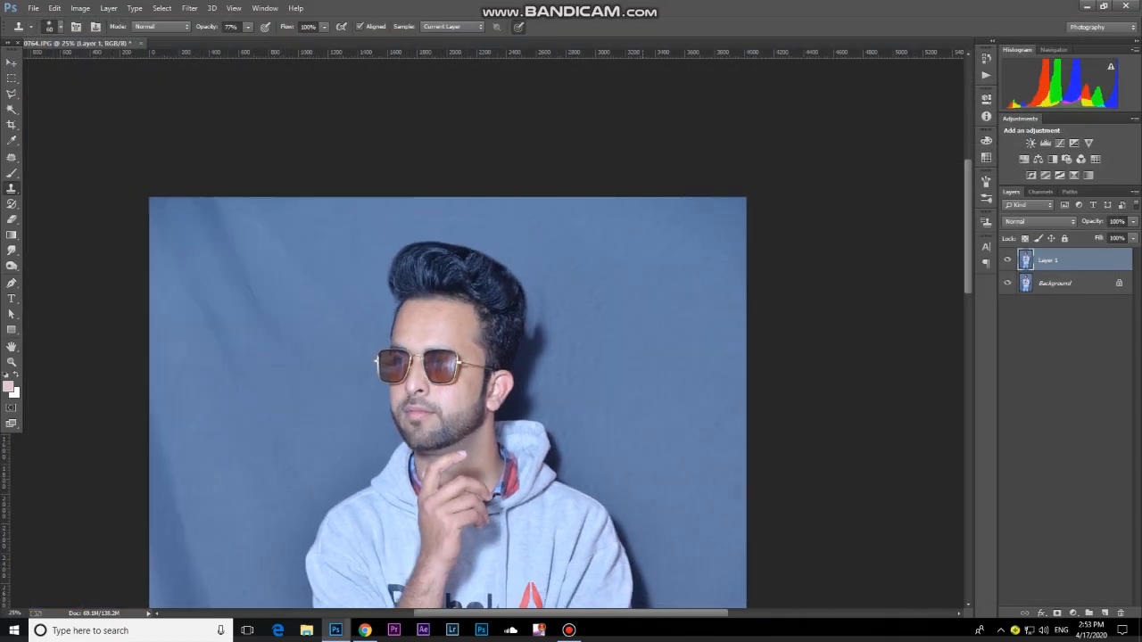
{"action": "key", "text": "ctrl+plus"}
{"action": "key", "text": "ctrl+plus"}
{"action": "key", "text": "ctrl+plus"}
{"action": "key", "text": "ctrl+plus"}
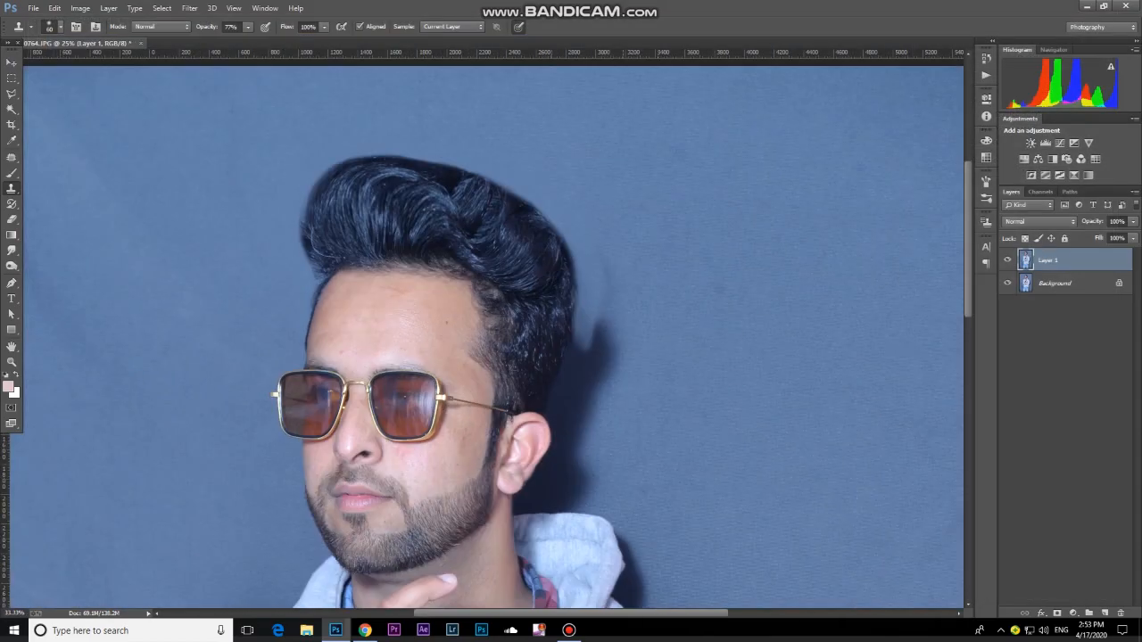
{"action": "key", "text": "ctrl+minus"}
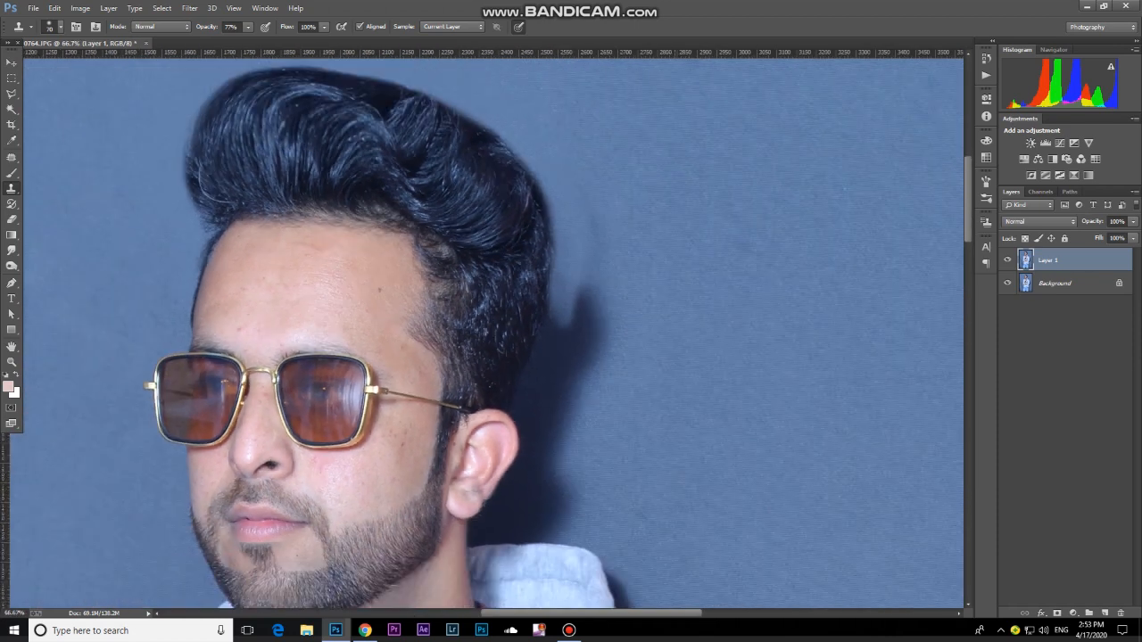
{"action": "key", "text": "bracketleft"}
{"action": "key", "text": "bracketleft"}
{"action": "mouse_move", "coordinate": [598, 350]}
{"action": "left_mouse_down"}
{"action": "mouse_move", "coordinate": [572, 334]}
{"action": "mouse_move", "coordinate": [608, 256]}
{"action": "left_mouse_up"}
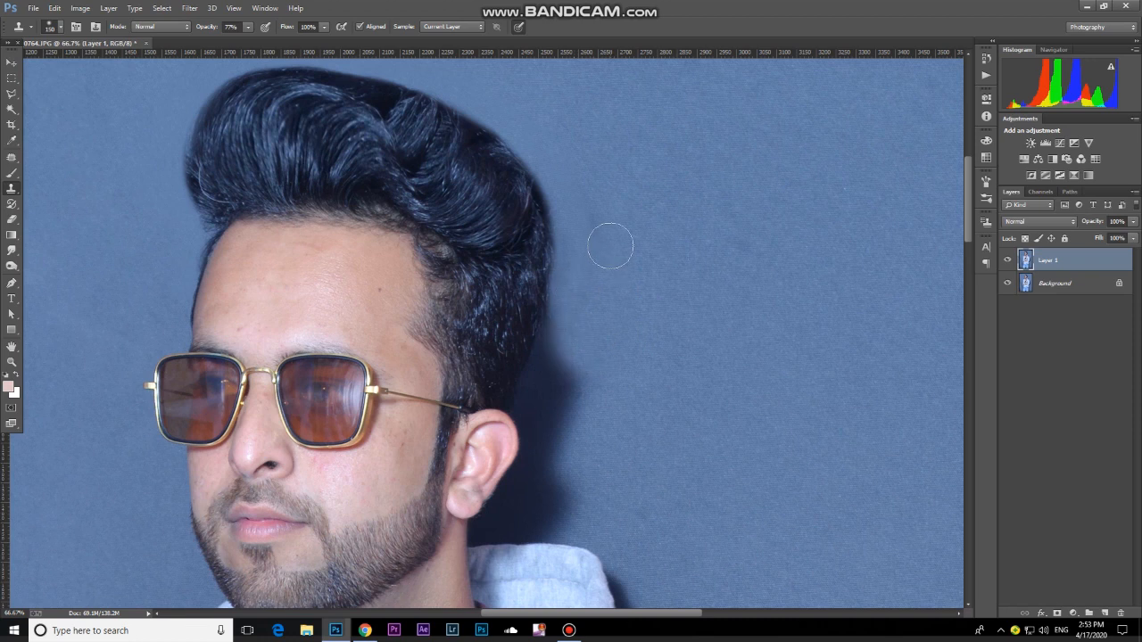
{"action": "mouse_move", "coordinate": [570, 415]}
{"action": "left_mouse_down"}
{"action": "mouse_move", "coordinate": [570, 456]}
{"action": "mouse_move", "coordinate": [538, 511]}
{"action": "mouse_move", "coordinate": [564, 513]}
{"action": "mouse_move", "coordinate": [575, 318]}
{"action": "mouse_move", "coordinate": [565, 388]}
{"action": "mouse_move", "coordinate": [589, 426]}
{"action": "left_mouse_up"}
- Smooth the forehead skin with the Smudge tool at 11% strength, reducing the brush from 250 to 175 px
{"action": "key", "text": "ctrl+minus"}
{"action": "key", "text": "ctrl+minus"}
{"action": "key", "text": "ctrl+minus"}
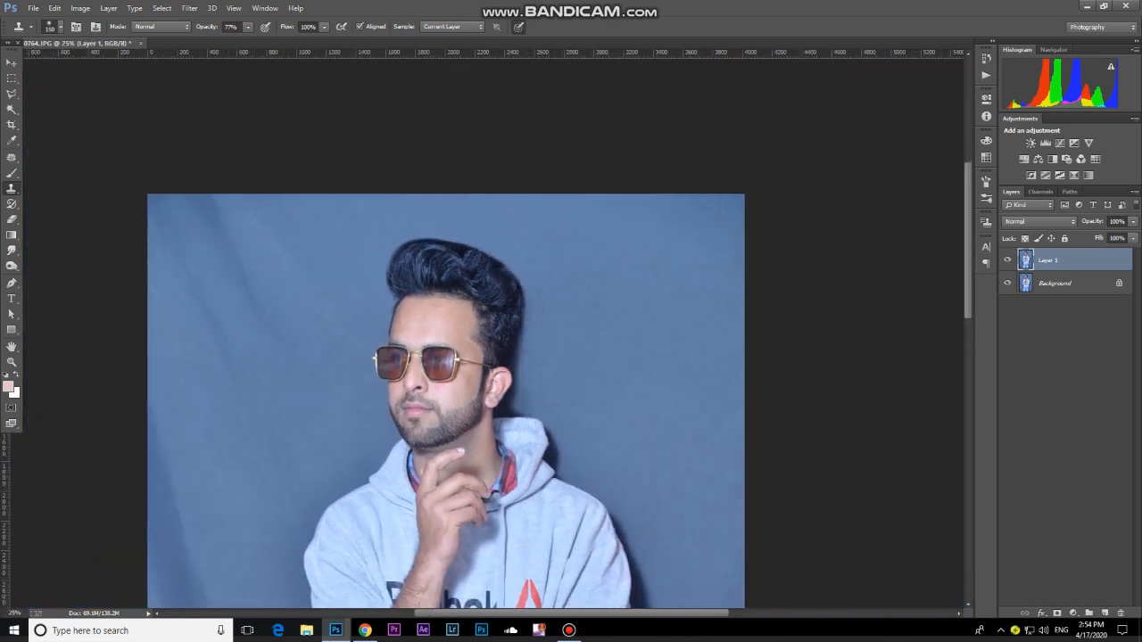
{"action": "key", "text": "r"}
{"action": "key", "text": "ctrl+plus"}
{"action": "key", "text": "ctrl+plus"}
{"action": "key", "text": "ctrl+plus"}
{"action": "left_click_drag", "start_coordinate": [386, 414], "coordinate": [469, 354]}
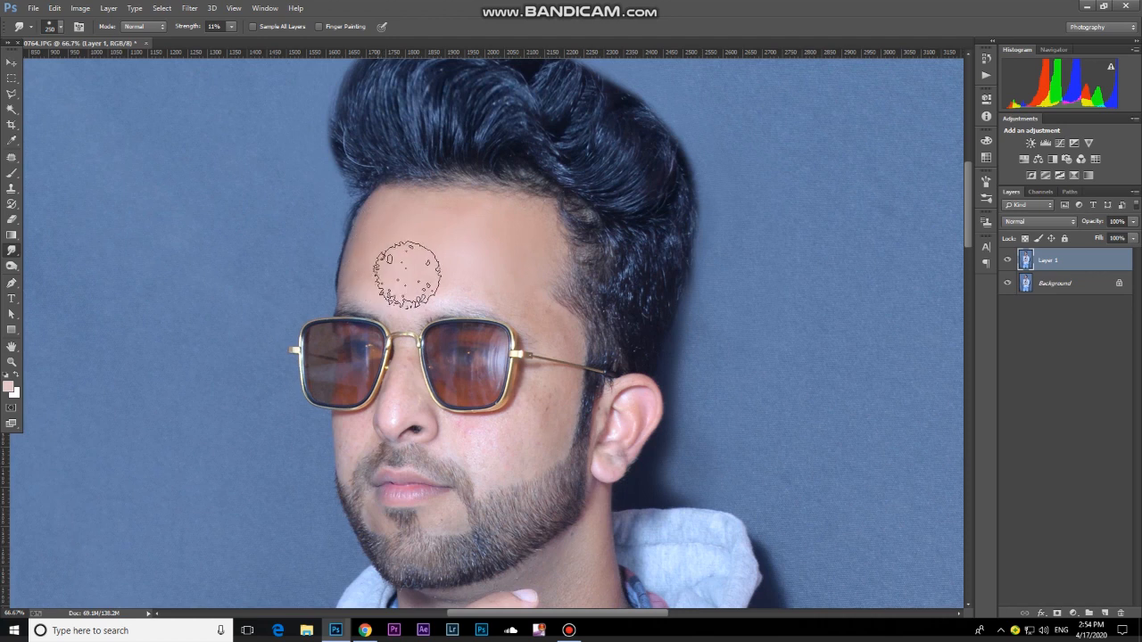
{"action": "key", "text": "bracketleft"}
{"action": "key", "text": "bracketleft"}
{"action": "key", "text": "bracketleft"}
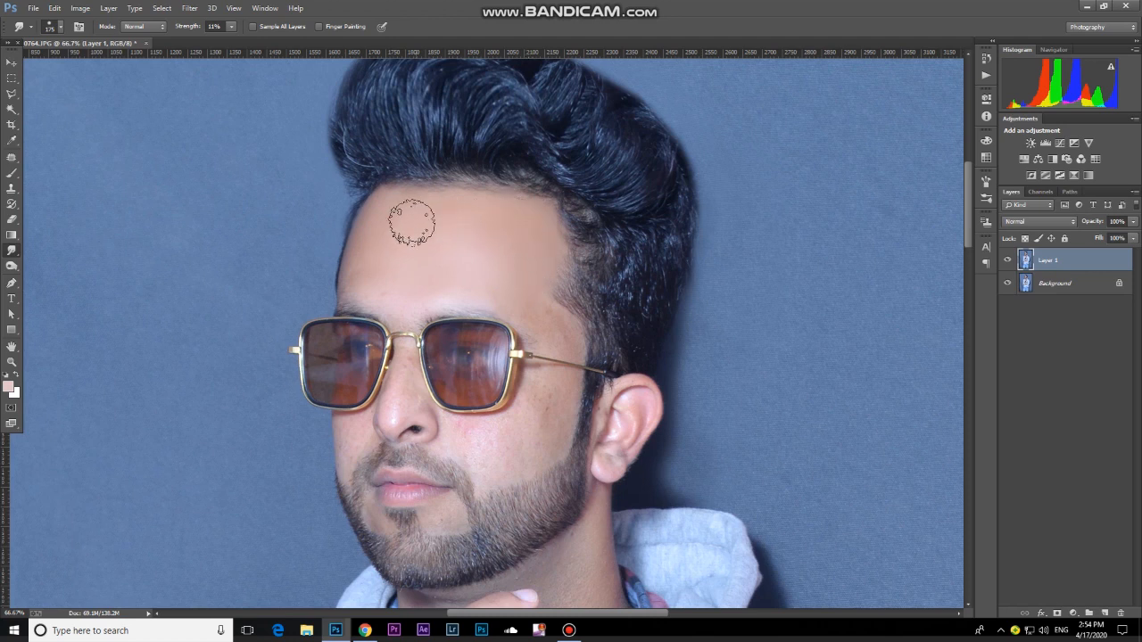
- Smudge the skin on the temple and the cheek beside the sunglasses smooth with a smaller brush
{"action": "key", "text": "ctrl+plus"}
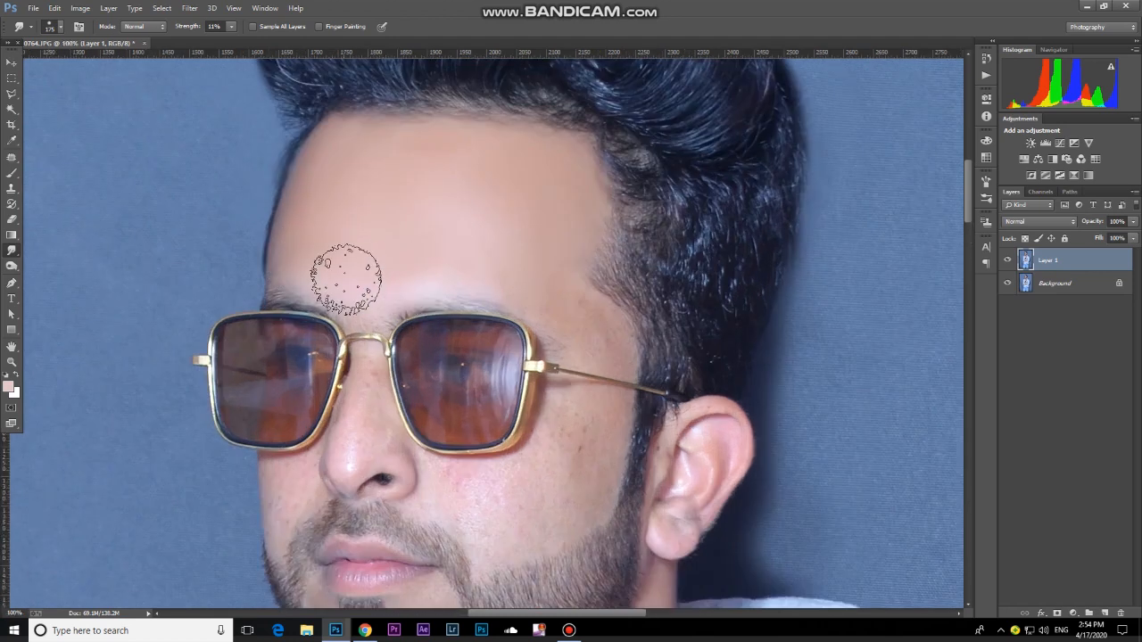
{"action": "left_click_drag", "start_coordinate": [395, 201], "coordinate": [349, 135]}
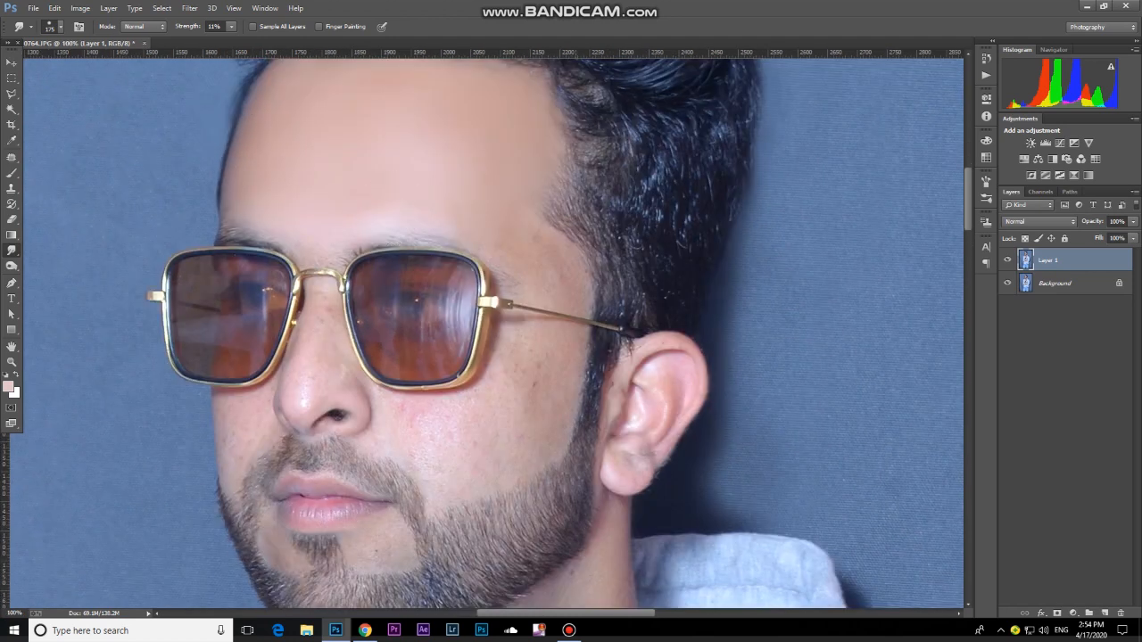
{"action": "key", "text": "bracketleft"}
{"action": "key", "text": "bracketleft"}
{"action": "key", "text": "bracketleft"}
{"action": "mouse_move", "coordinate": [538, 249]}
{"action": "left_mouse_down"}
{"action": "mouse_move", "coordinate": [573, 291]}
{"action": "mouse_move", "coordinate": [566, 275]}
{"action": "mouse_move", "coordinate": [489, 228]}
{"action": "mouse_move", "coordinate": [381, 219]}
{"action": "mouse_move", "coordinate": [338, 233]}
{"action": "mouse_move", "coordinate": [472, 215]}
{"action": "mouse_move", "coordinate": [521, 239]}
{"action": "mouse_move", "coordinate": [531, 277]}
{"action": "mouse_move", "coordinate": [523, 273]}
{"action": "mouse_move", "coordinate": [576, 286]}
{"action": "mouse_move", "coordinate": [516, 223]}
{"action": "left_mouse_up"}
{"action": "key", "text": "bracketright"}
{"action": "mouse_move", "coordinate": [543, 393]}
{"action": "left_mouse_down"}
{"action": "mouse_move", "coordinate": [554, 363]}
{"action": "mouse_move", "coordinate": [541, 355]}
{"action": "mouse_move", "coordinate": [506, 397]}
{"action": "mouse_move", "coordinate": [521, 442]}
{"action": "mouse_move", "coordinate": [560, 396]}
{"action": "mouse_move", "coordinate": [467, 478]}
{"action": "mouse_move", "coordinate": [427, 476]}
{"action": "mouse_move", "coordinate": [475, 412]}
{"action": "mouse_move", "coordinate": [405, 422]}
{"action": "mouse_move", "coordinate": [498, 394]}
{"action": "mouse_move", "coordinate": [524, 370]}
{"action": "mouse_move", "coordinate": [524, 345]}
{"action": "mouse_move", "coordinate": [555, 342]}
{"action": "mouse_move", "coordinate": [531, 441]}
{"action": "mouse_move", "coordinate": [454, 482]}
{"action": "mouse_move", "coordinate": [574, 397]}
{"action": "mouse_move", "coordinate": [549, 378]}
{"action": "left_mouse_up"}
- Smudge the skin on the nose and around the mouth smooth, reducing the brush to 80 px
{"action": "key", "text": "["}
{"action": "mouse_move", "coordinate": [326, 374]}
{"action": "left_mouse_down"}
{"action": "mouse_move", "coordinate": [305, 367]}
{"action": "mouse_move", "coordinate": [315, 352]}
{"action": "mouse_move", "coordinate": [298, 402]}
{"action": "left_mouse_up"}
{"action": "key", "text": "["}
{"action": "scroll", "coordinate": [490, 330], "scroll_direction": "down", "scroll_amount": 3}
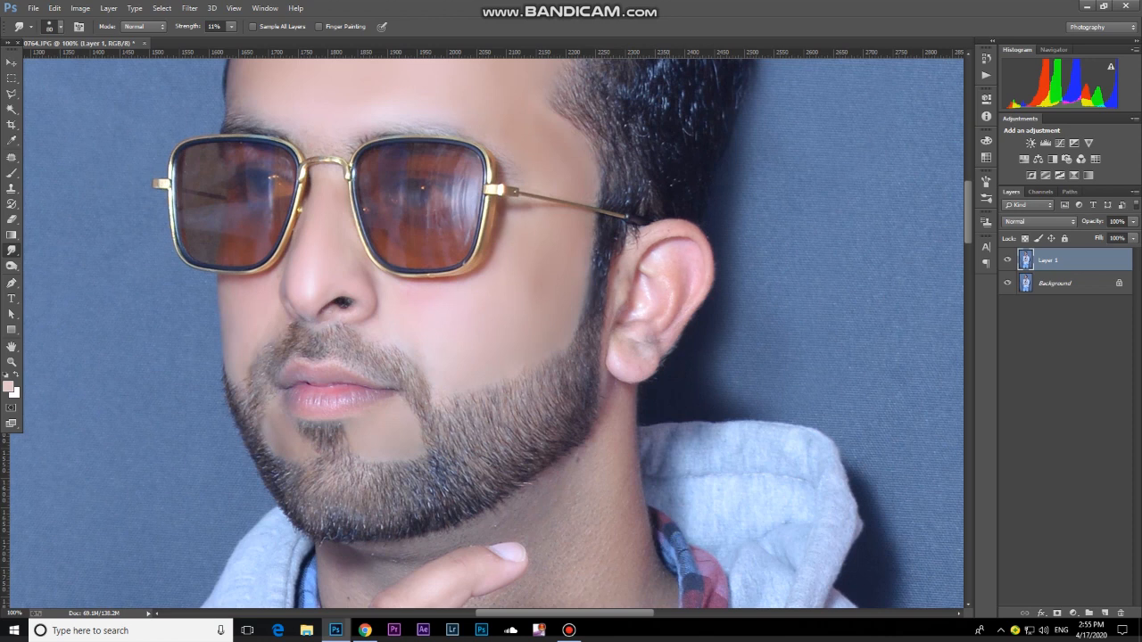
- Examine the face, neck, hand and forearm for skin that still needs smoothing
{"action": "left_click_drag", "start_coordinate": [538, 337], "coordinate": [570, 566]}
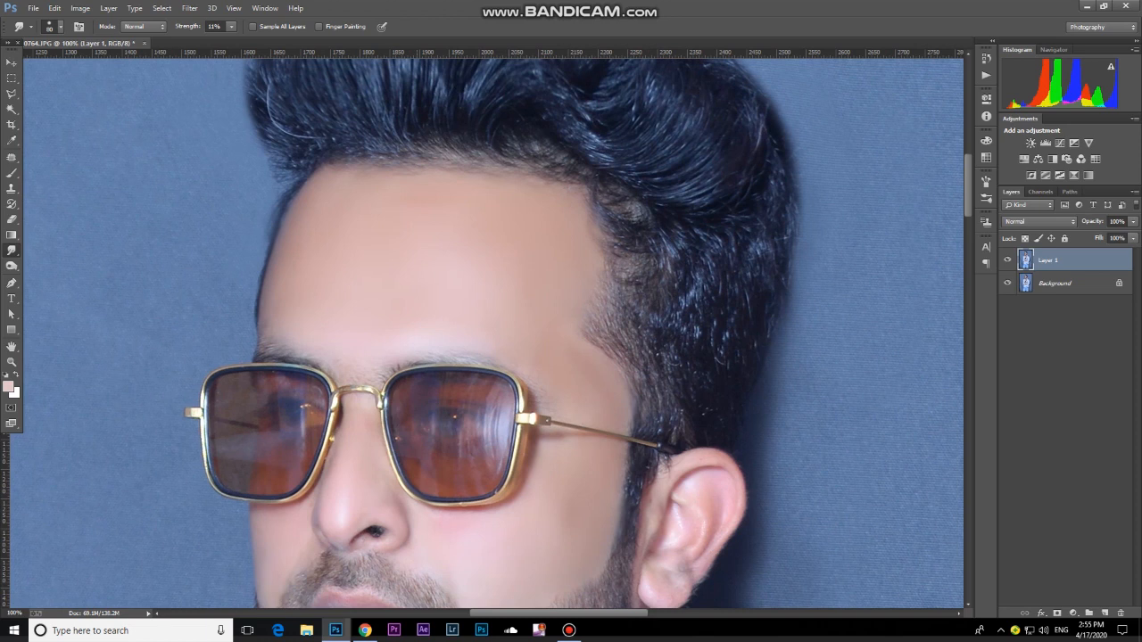
{"action": "scroll", "coordinate": [487, 328], "scroll_direction": "down", "scroll_amount": 6}
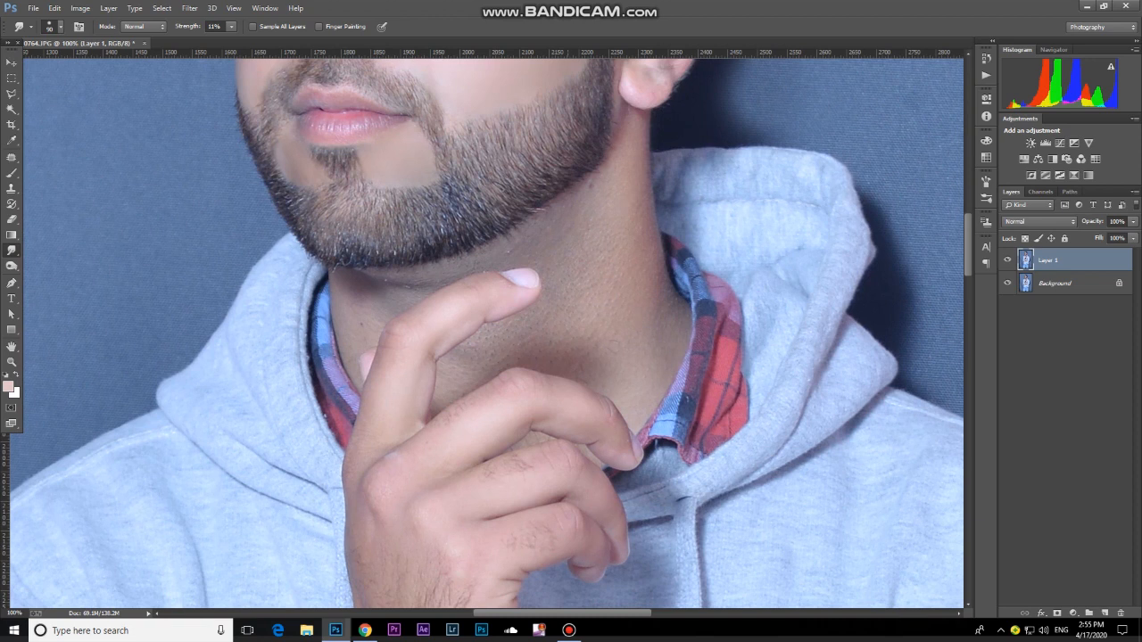
{"action": "scroll", "coordinate": [494, 421], "scroll_direction": "down", "scroll_amount": 5}
{"action": "key", "text": "bracketright"}
{"action": "key", "text": "bracketright"}
{"action": "left_click_drag", "start_coordinate": [440, 440], "coordinate": [445, 417]}
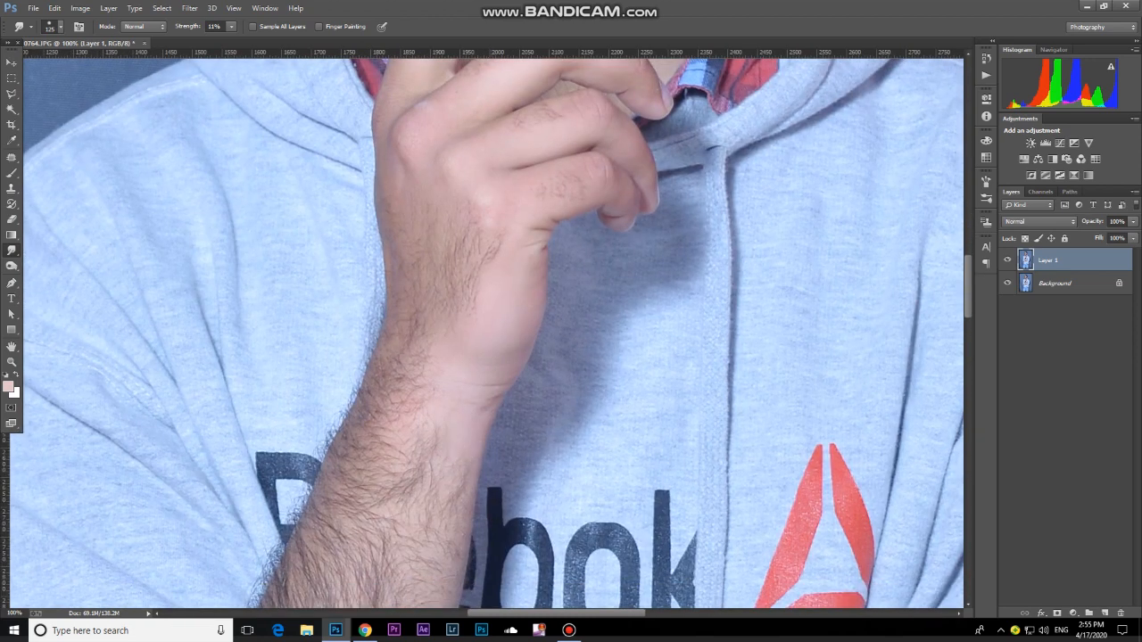
{"action": "key", "text": "ctrl+minus"}
{"action": "key", "text": "ctrl+minus"}
{"action": "left_click_drag", "start_coordinate": [464, 357], "coordinate": [441, 466]}
{"action": "key", "text": "ctrl+plus"}
{"action": "left_click_drag", "start_coordinate": [481, 294], "coordinate": [442, 420]}
- Set the Smudge strength to 18% and smooth the neck skin with a 100 px and an 80 px brush
{"action": "key", "text": "ctrl+r"}
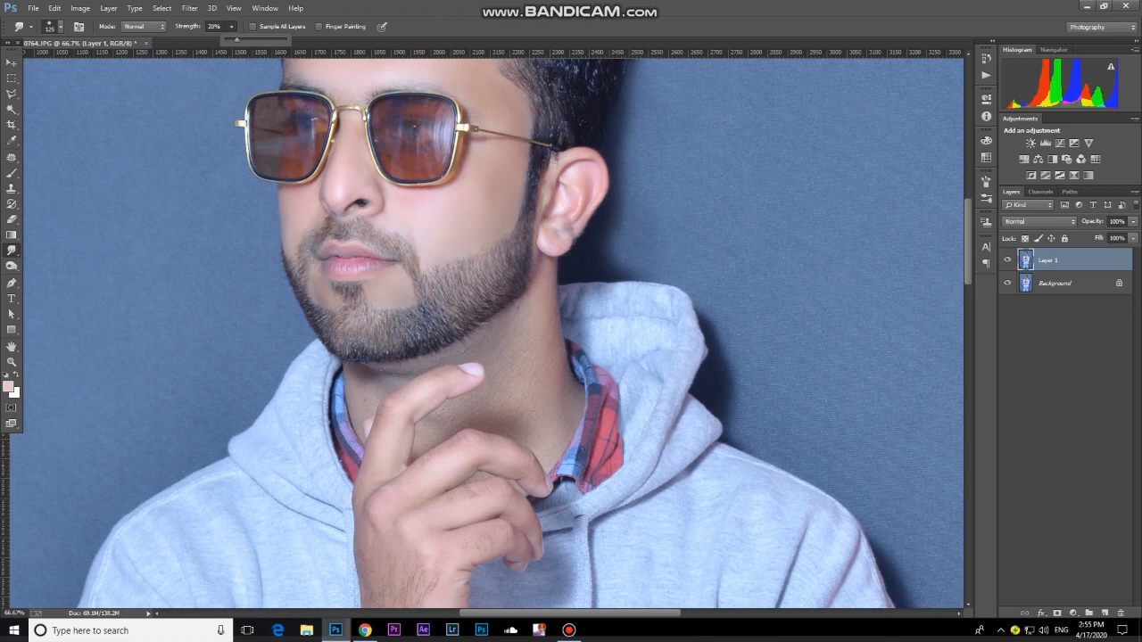
{"action": "key", "text": "ctrl+plus"}
{"action": "left_click_drag", "start_coordinate": [580, 334], "coordinate": [561, 279]}
{"action": "key", "text": "bracketleft"}
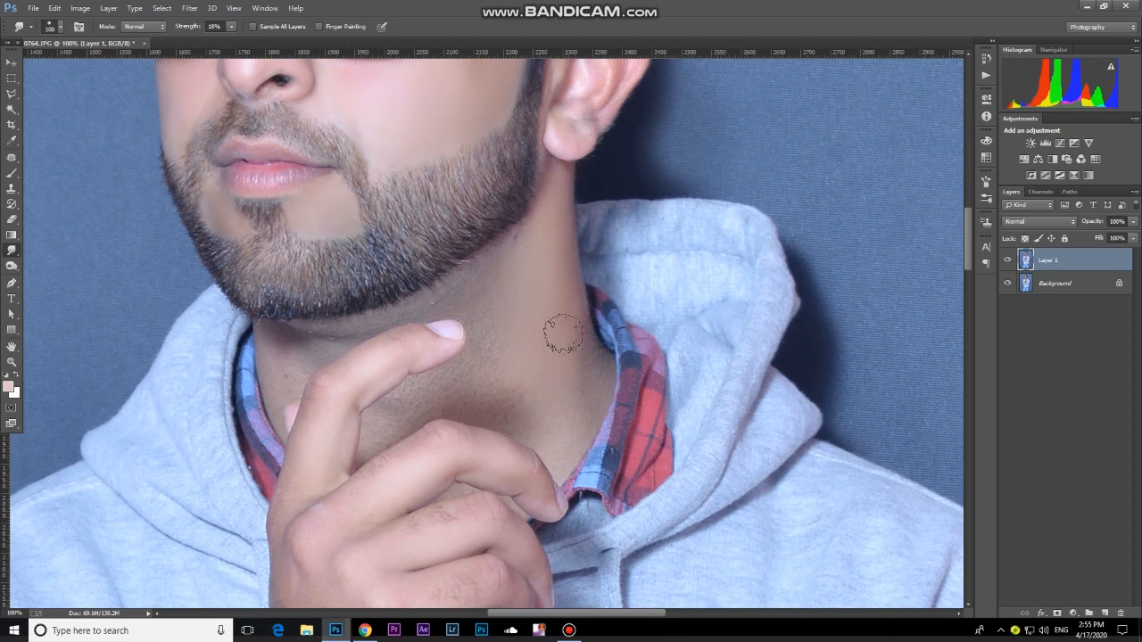
{"action": "mouse_move", "coordinate": [494, 405]}
{"action": "left_mouse_down"}
{"action": "mouse_move", "coordinate": [462, 381]}
{"action": "mouse_move", "coordinate": [399, 410]}
{"action": "mouse_move", "coordinate": [497, 345]}
{"action": "mouse_move", "coordinate": [478, 296]}
{"action": "mouse_move", "coordinate": [489, 267]}
{"action": "mouse_move", "coordinate": [547, 234]}
{"action": "mouse_move", "coordinate": [520, 261]}
{"action": "left_mouse_up"}
{"action": "key", "text": "bracketleft"}
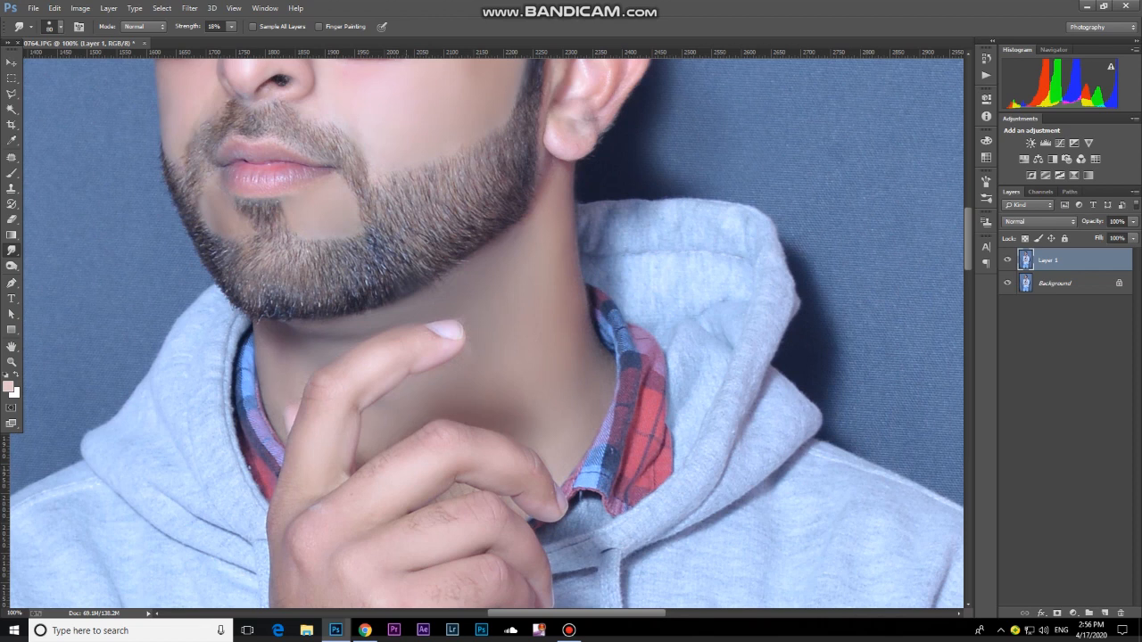
{"action": "key", "text": "ctrl+minus"}
{"action": "key", "text": "ctrl+minus"}
{"action": "key", "text": "ctrl+minus"}
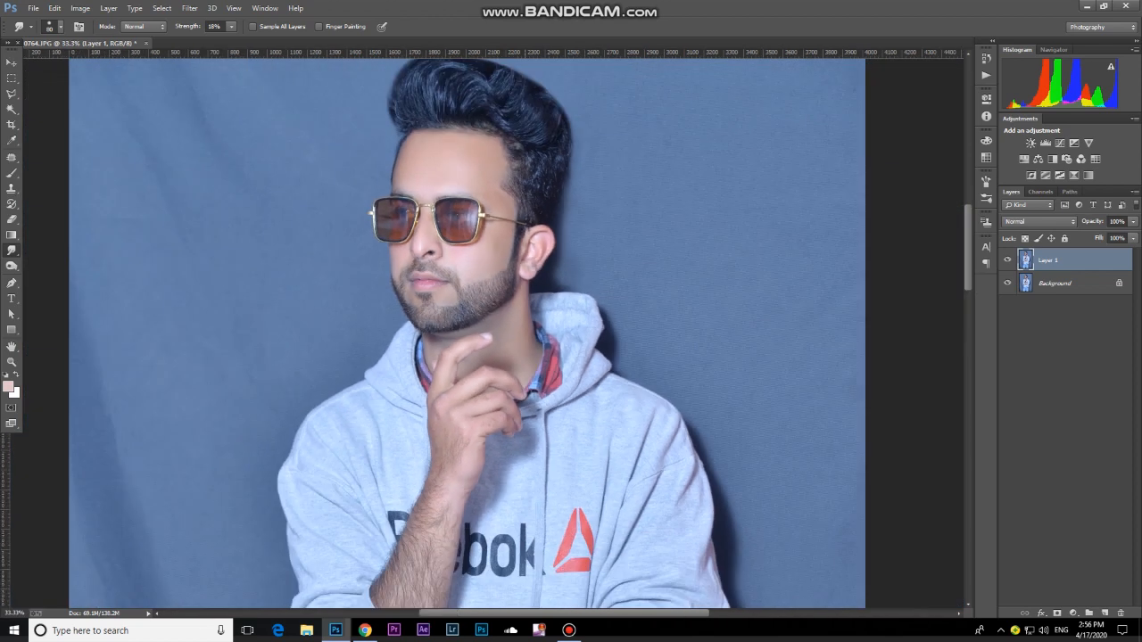
{"action": "key", "text": "ctrl+minus"}
{"action": "key", "text": "ctrl+plus"}
{"action": "key", "text": "ctrl+plus"}
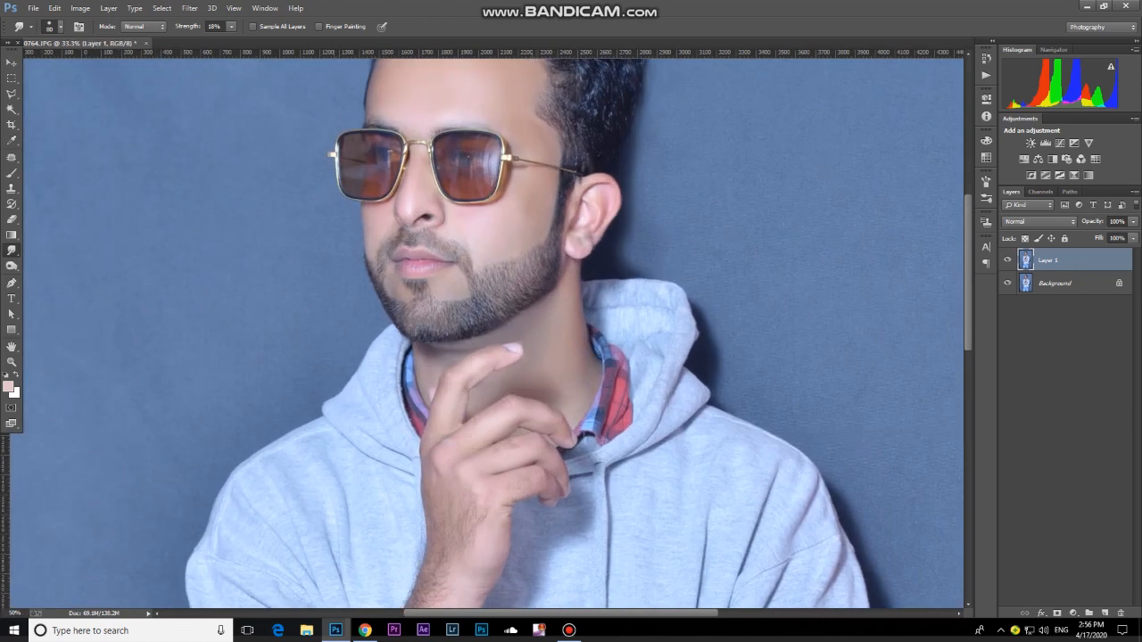
- Smudge the cheek and forehead skin smooth at 18% strength, enlarging the brush to 150 px and up to 175 px
{"action": "key", "text": "ctrl+plus"}
{"action": "key", "text": "ctrl+plus"}
{"action": "left_click_drag", "start_coordinate": [463, 274], "coordinate": [379, 527]}
{"action": "key", "text": "bracketright"}
{"action": "key", "text": "bracketright"}
{"action": "key", "text": "bracketright"}
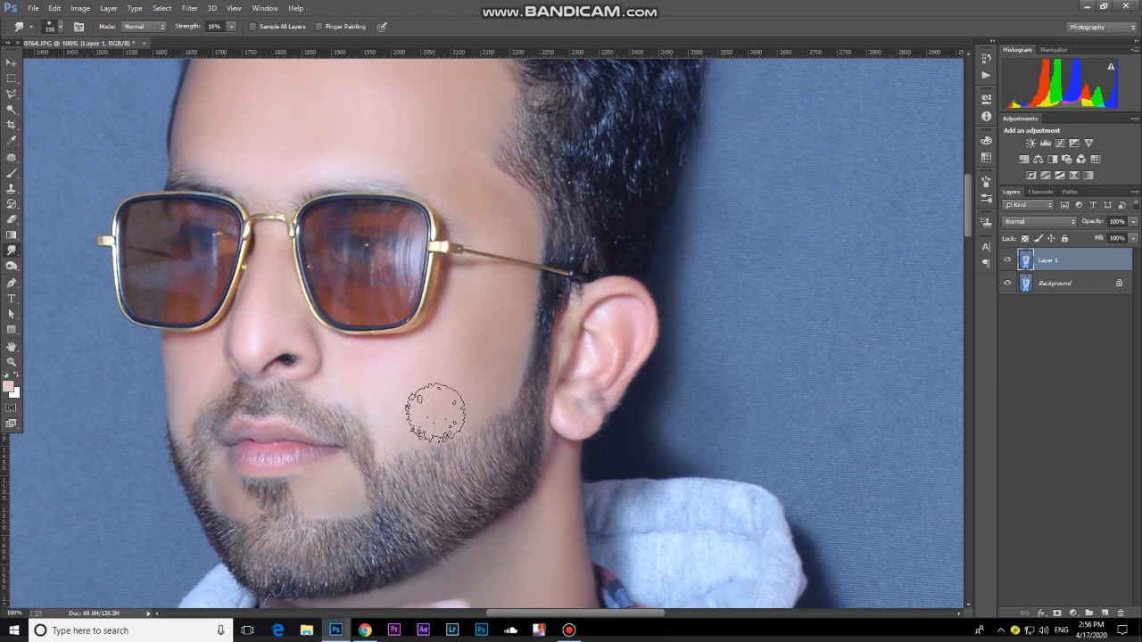
{"action": "key", "text": "bracketleft"}
{"action": "scroll", "coordinate": [450, 178], "scroll_direction": "up", "scroll_amount": 2}
{"action": "key", "text": "bracketright"}
{"action": "key", "text": "bracketright"}
- Merge the smudged Layer 1 down into the Background
{"action": "key", "text": "ctrl+minus"}
{"action": "key", "text": "ctrl+minus"}
{"action": "key", "text": "ctrl+minus"}
{"action": "key", "text": "ctrl+minus"}
{"action": "key", "text": "ctrl+minus"}
{"action": "key", "text": "ctrl+minus"}
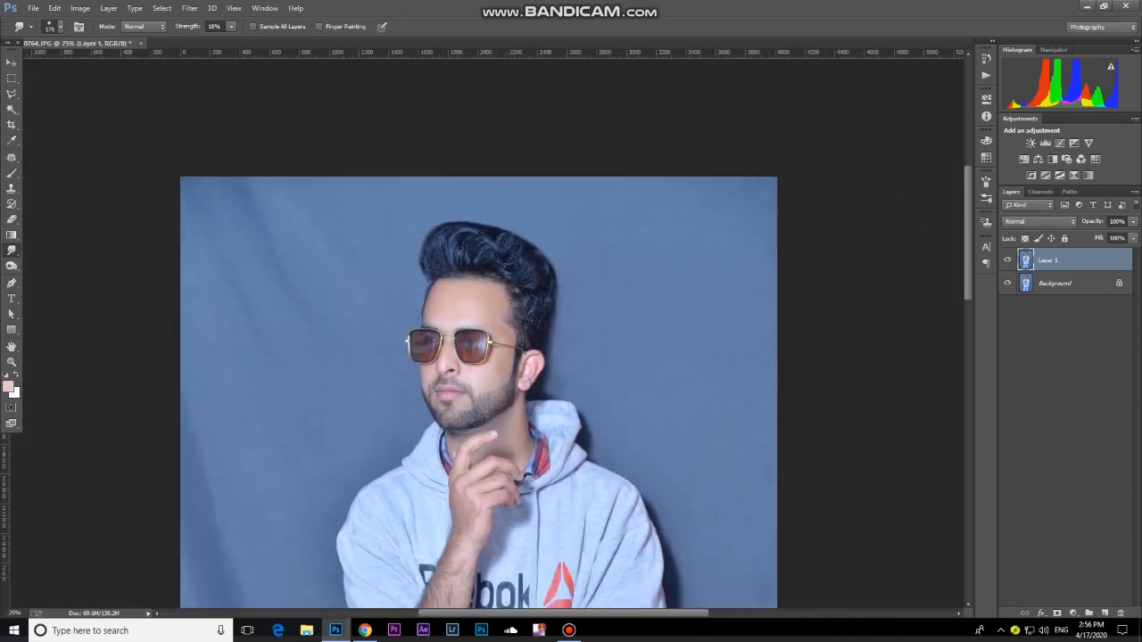
{"action": "key", "text": "ctrl+e"}
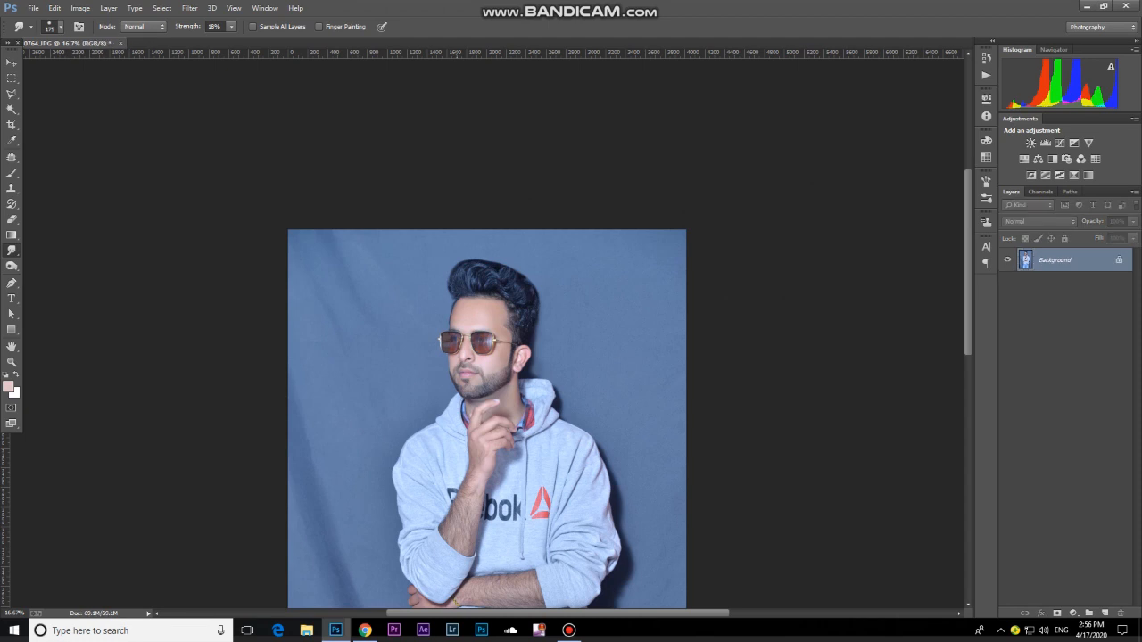
{"action": "key", "text": "ctrl+m"}
{"action": "key", "text": "Escape"}
{"action": "key", "text": "ctrl+plus"}
{"action": "key", "text": "ctrl+plus"}
{"action": "key", "text": "ctrl+minus"}
{"action": "key", "text": "ctrl+minus"}
{"action": "key", "text": "ctrl+minus"}
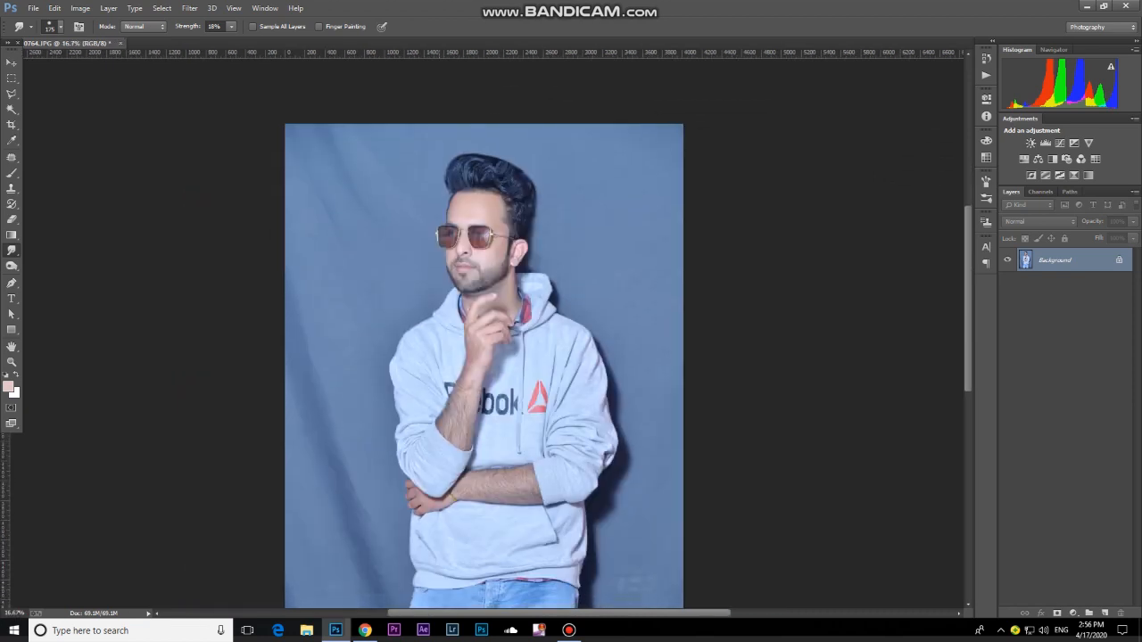
- Duplicate the Background layer and select the head, raised forearm and crossed arm with overlapping elliptical selections
{"action": "key", "text": "ctrl+j"}
{"action": "left_click_drag", "start_coordinate": [12, 78], "coordinate": [53, 90]}
{"action": "left_click_drag", "start_coordinate": [429, 168], "coordinate": [541, 374]}
{"action": "left_click_drag", "start_coordinate": [438, 369], "coordinate": [491, 469]}
{"action": "left_click_drag", "start_coordinate": [427, 384], "coordinate": [563, 507]}
- Apply a filter to the selected skin areas, deselect them and set the duplicate layer's opacity to 50%
{"action": "left_click", "coordinate": [189, 8]}
{"action": "mouse_move", "coordinate": [268, 314]}
{"action": "left_click", "coordinate": [373, 325]}
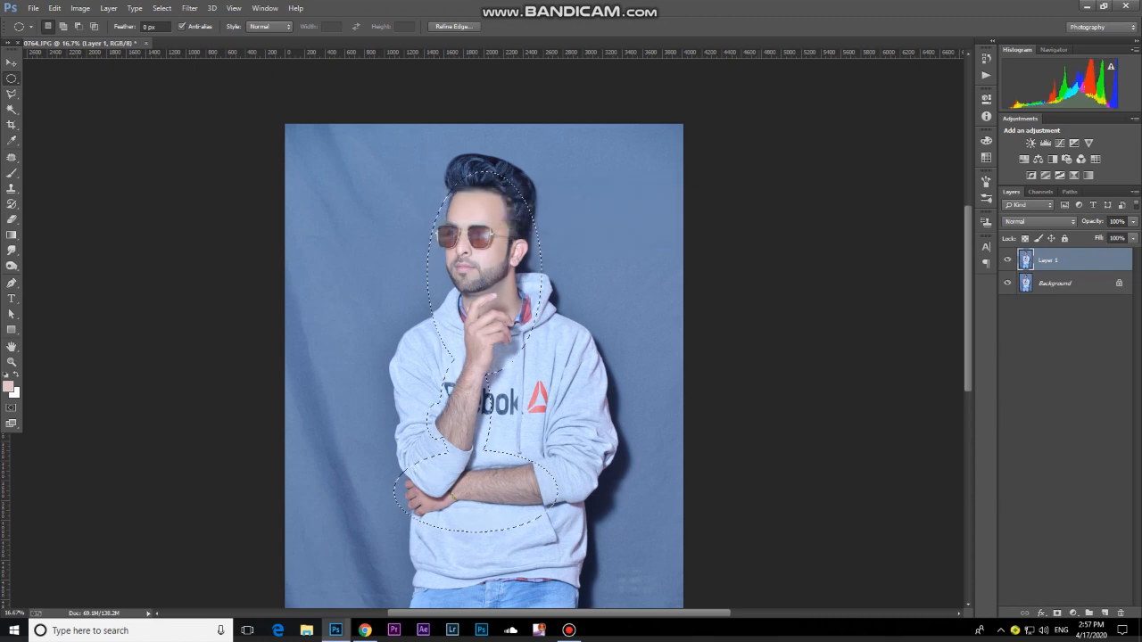
{"action": "key", "text": "ctrl+d"}
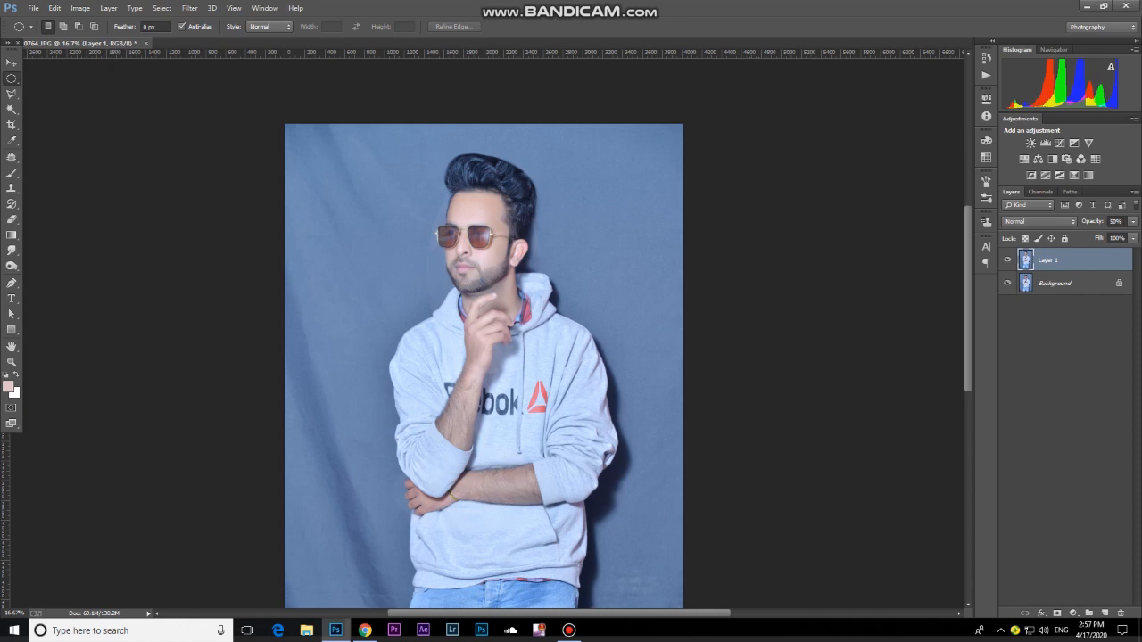
- Erase the filtered layer over the hoodie with a 300 px Eraser at 91% opacity
{"action": "key", "text": "ctrl+plus"}
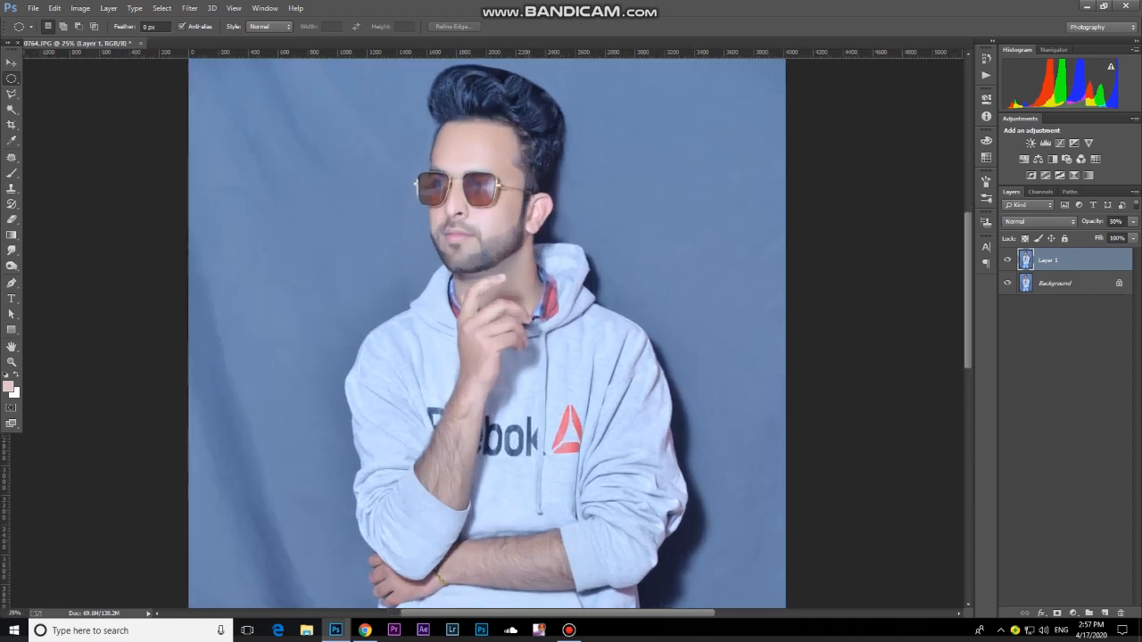
{"action": "key", "text": "e"}
{"action": "key", "text": "bracketleft"}
{"action": "key", "text": "bracketleft"}
{"action": "key", "text": "bracketleft"}
{"action": "key", "text": "bracketleft"}
{"action": "key", "text": "bracketleft"}
{"action": "key", "text": "bracketleft"}
{"action": "key", "text": "bracketleft"}
{"action": "key", "text": "bracketleft"}
{"action": "key", "text": "bracketleft"}
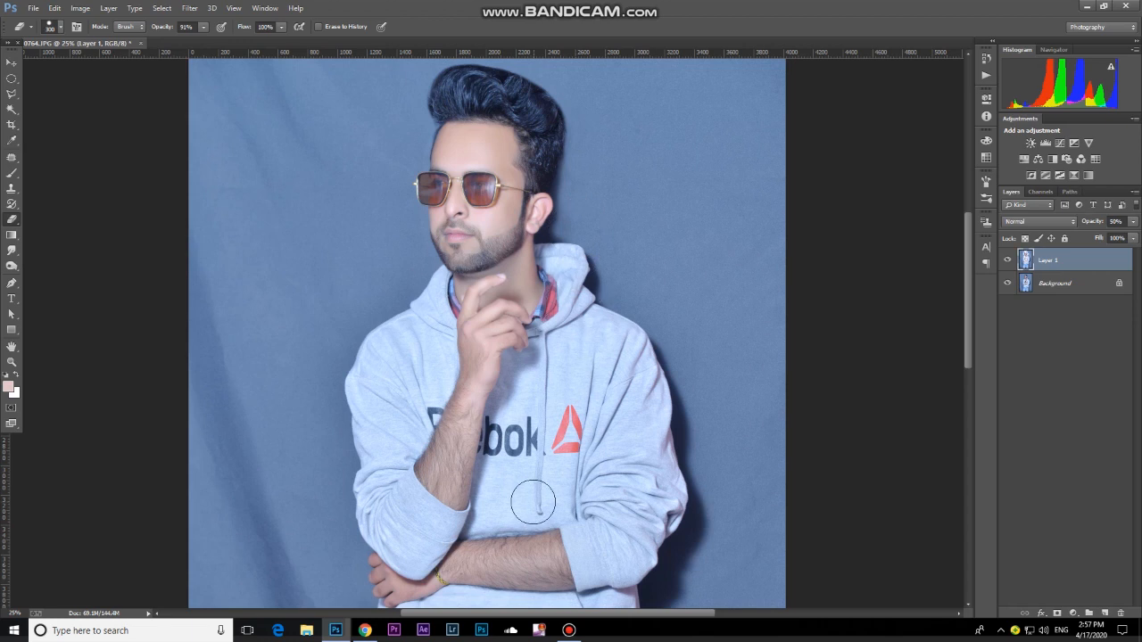
{"action": "scroll", "coordinate": [515, 517], "scroll_direction": "down", "scroll_amount": 3}
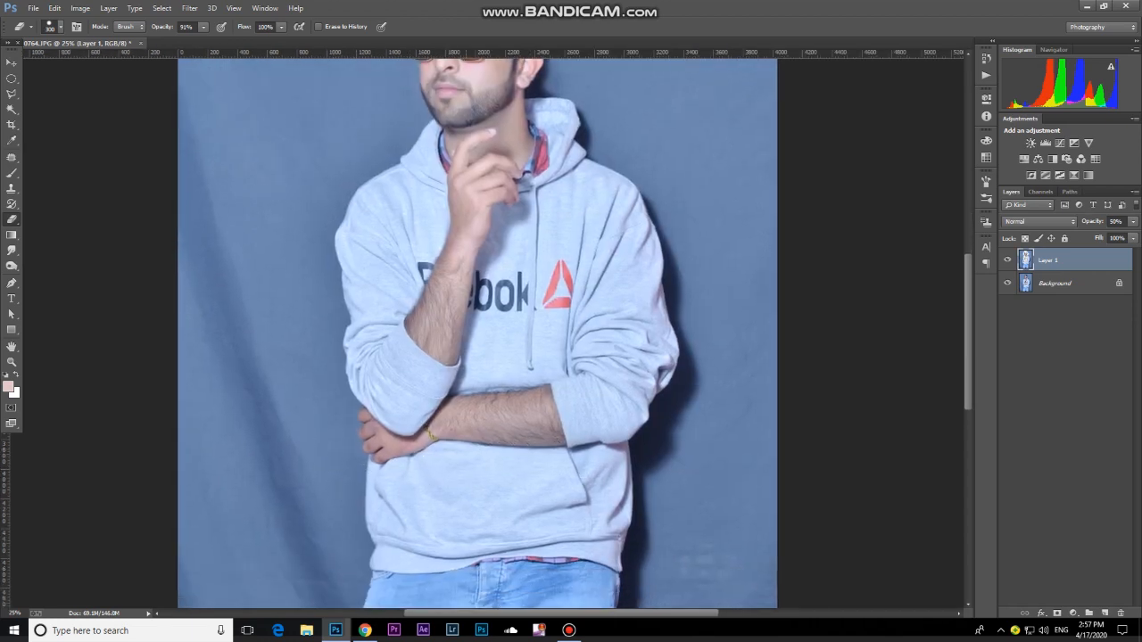
- Erase the filtered layer over the details of the face, such as the sunglasses and beard, with a smaller Eraser brush
{"action": "key", "text": "ctrl+plus"}
{"action": "left_click_drag", "start_coordinate": [533, 107], "coordinate": [499, 560]}
{"action": "key", "text": "ctrl+plus"}
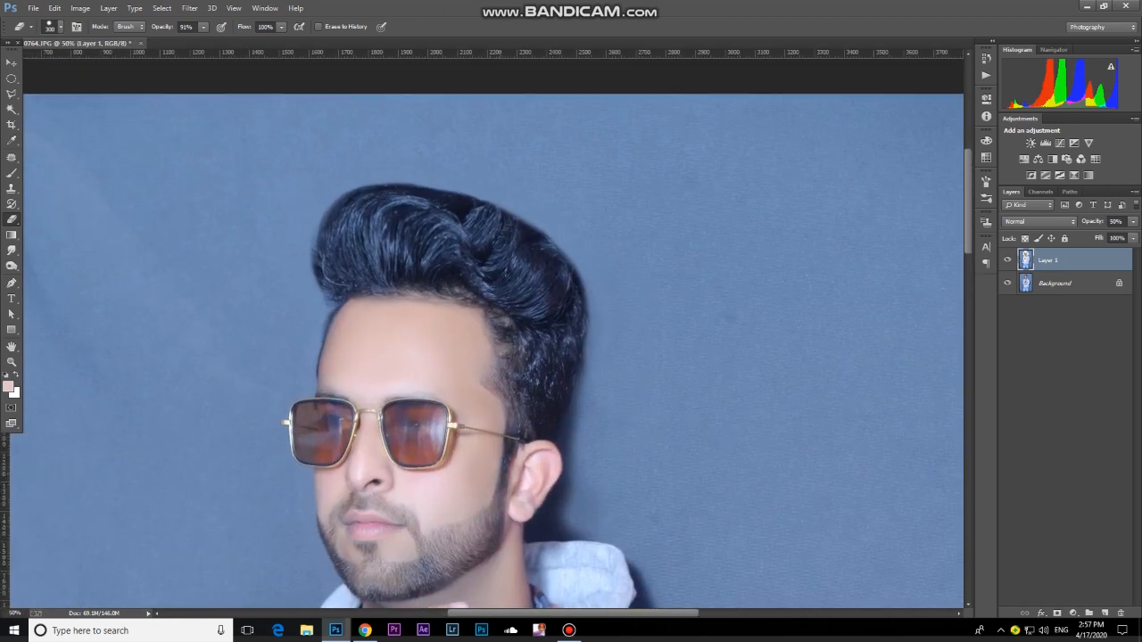
{"action": "left_click_drag", "start_coordinate": [402, 493], "coordinate": [452, 327]}
{"action": "key", "text": "bracketleft"}
{"action": "key", "text": "bracketleft"}
{"action": "key", "text": "bracketleft"}
{"action": "key", "text": "bracketleft"}
{"action": "key", "text": "bracketleft"}
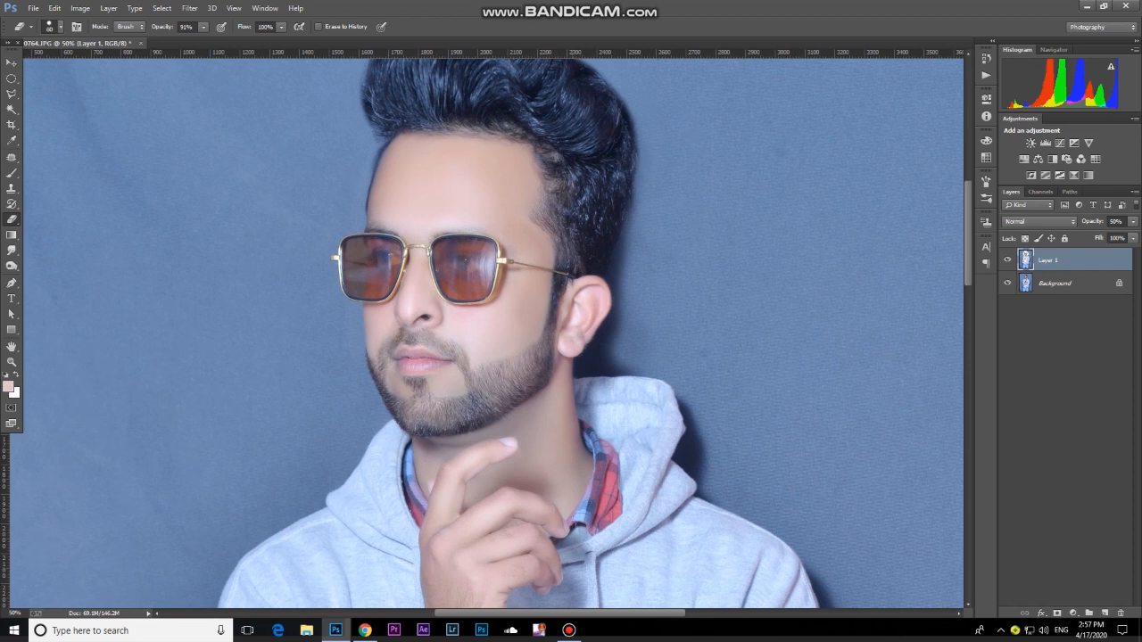
- Erase the filtered layer around the hair with the Eraser enlarged to 200 px, and merge the layer into the Background
{"action": "key", "text": "bracketright"}
{"action": "scroll", "coordinate": [590, 327], "scroll_direction": "up", "scroll_amount": 2}
{"action": "key", "text": "bracketright"}
{"action": "key", "text": "bracketright"}
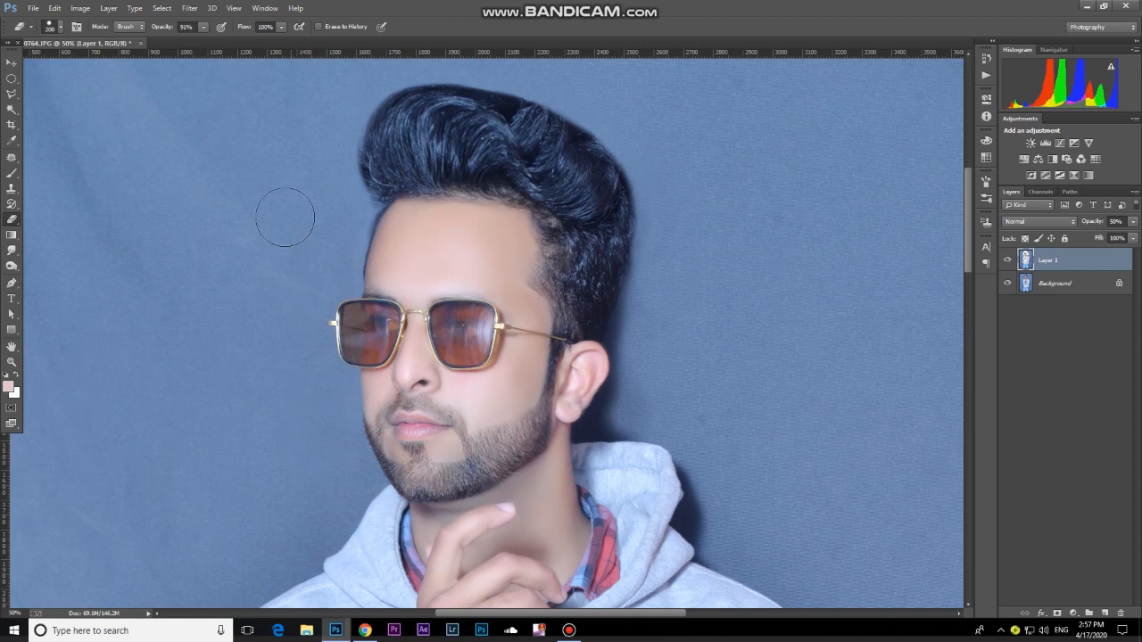
{"action": "scroll", "coordinate": [507, 340], "scroll_direction": "down", "scroll_amount": 1}
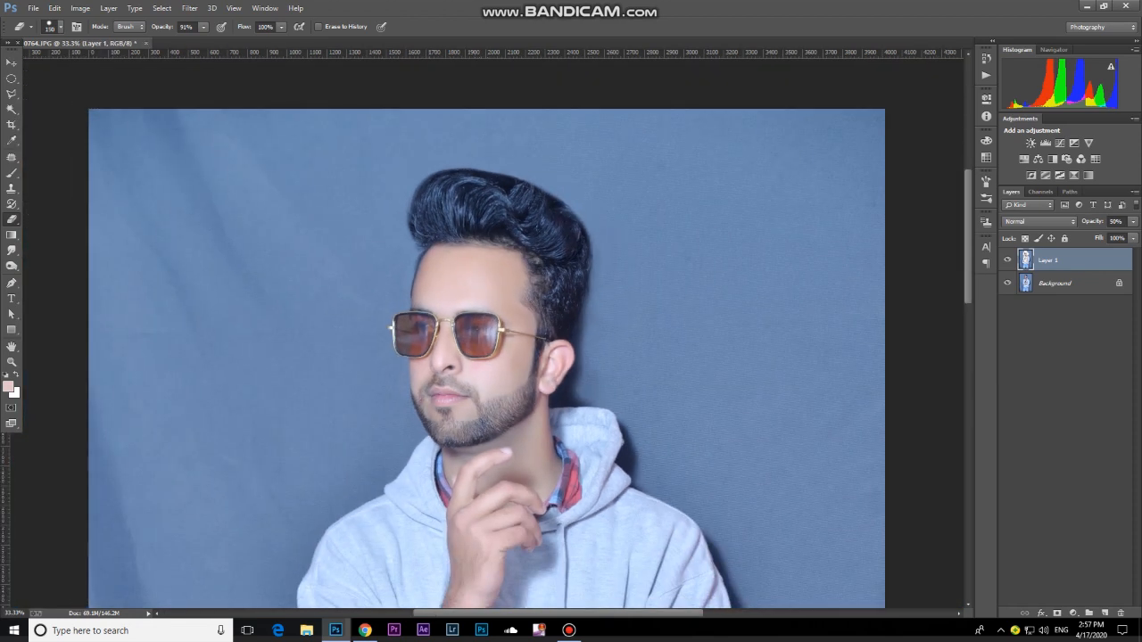
{"action": "scroll", "coordinate": [488, 339], "scroll_direction": "down", "scroll_amount": 1}
{"action": "key", "text": "ctrl+e"}
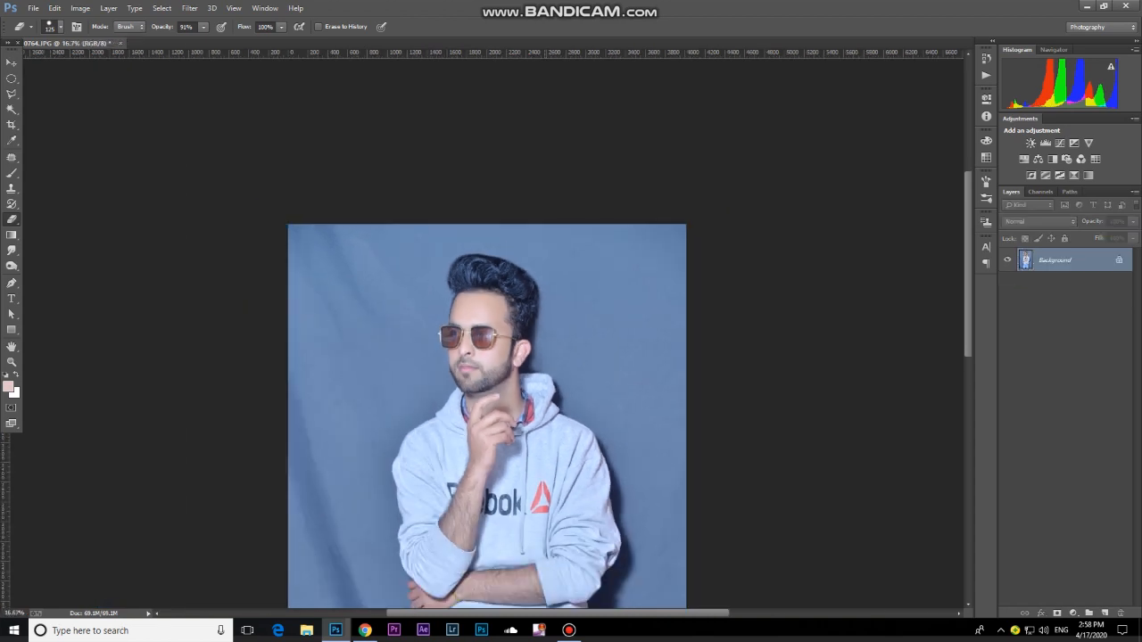
- Duplicate the Background layer and select the man from hair to jeans with the Quick Selection tool at 200 px
{"action": "scroll", "coordinate": [486, 339], "scroll_direction": "down", "scroll_amount": 1}
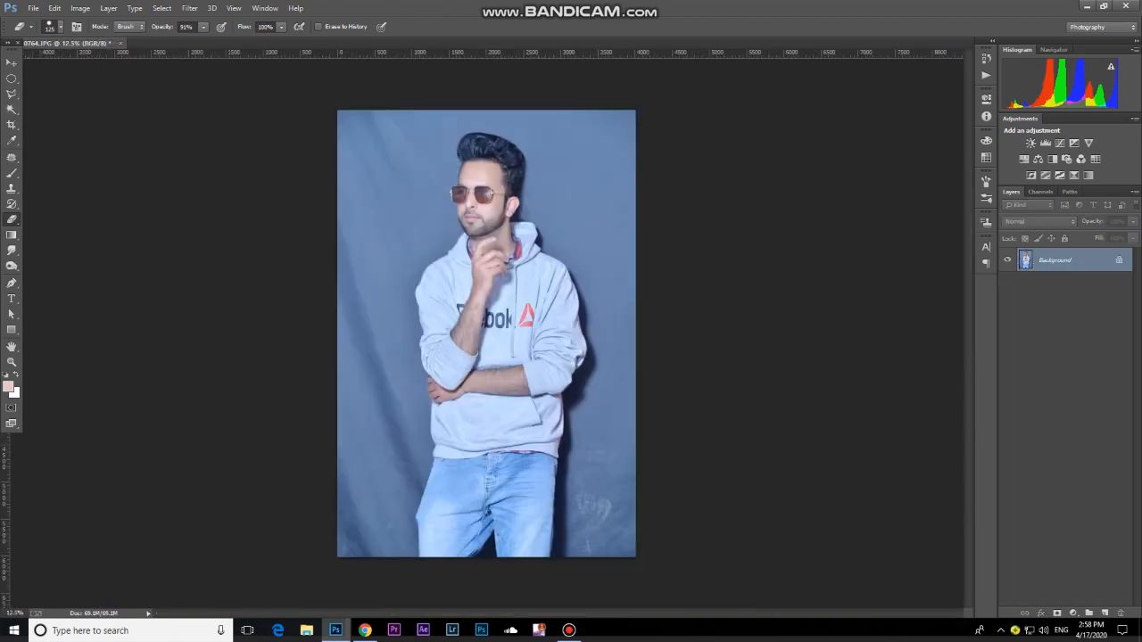
{"action": "left_click", "coordinate": [12, 109]}
{"action": "left_click", "coordinate": [62, 109]}
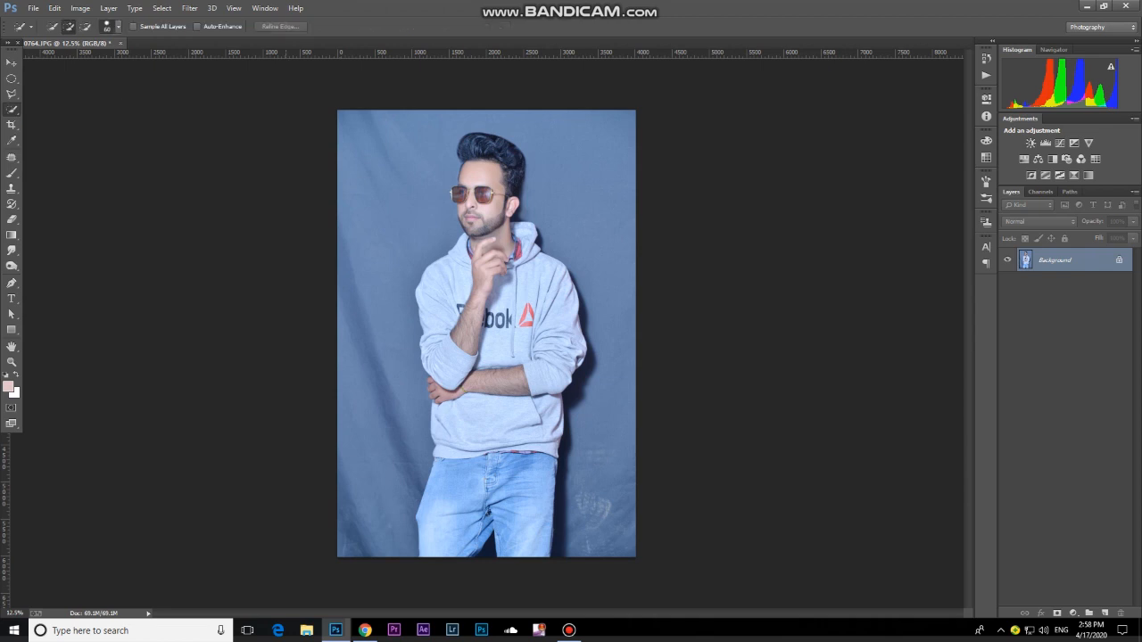
{"action": "key", "text": "ctrl+j"}
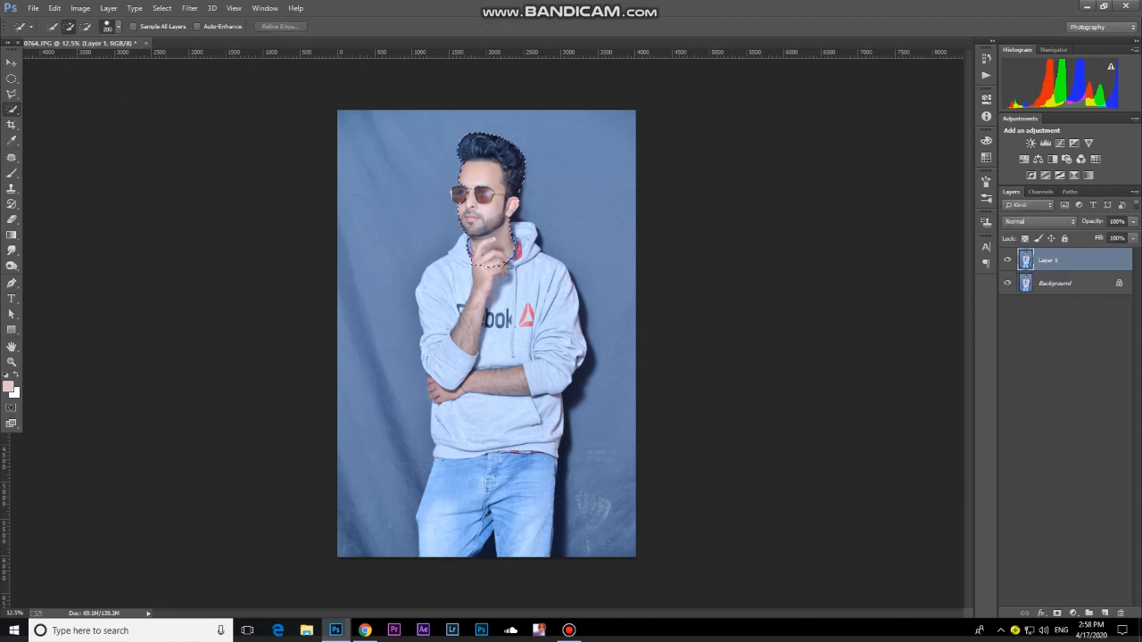
{"action": "left_click_drag", "start_coordinate": [536, 388], "coordinate": [522, 433]}
{"action": "left_click_drag", "start_coordinate": [526, 473], "coordinate": [526, 535]}
{"action": "left_click_drag", "start_coordinate": [473, 491], "coordinate": [450, 531]}
- Add the unselected shoulder and upper sleeve of the hoodie to the quick selection
{"action": "key", "text": "ctrl+plus"}
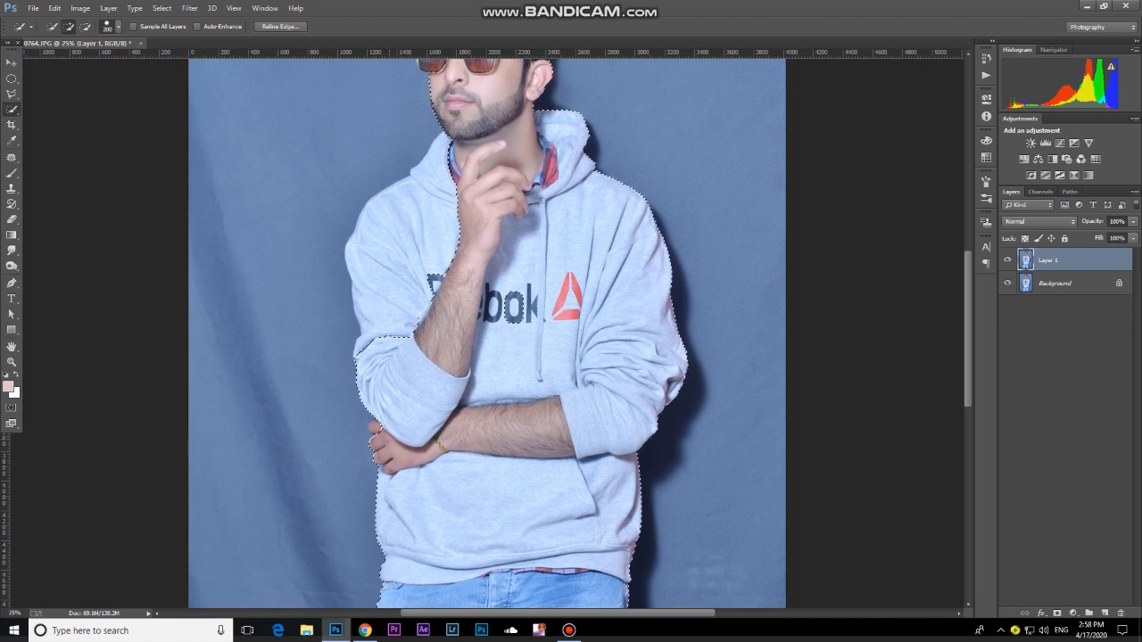
{"action": "left_click_drag", "start_coordinate": [406, 214], "coordinate": [388, 304]}
{"action": "left_click_drag", "start_coordinate": [486, 267], "coordinate": [494, 397]}
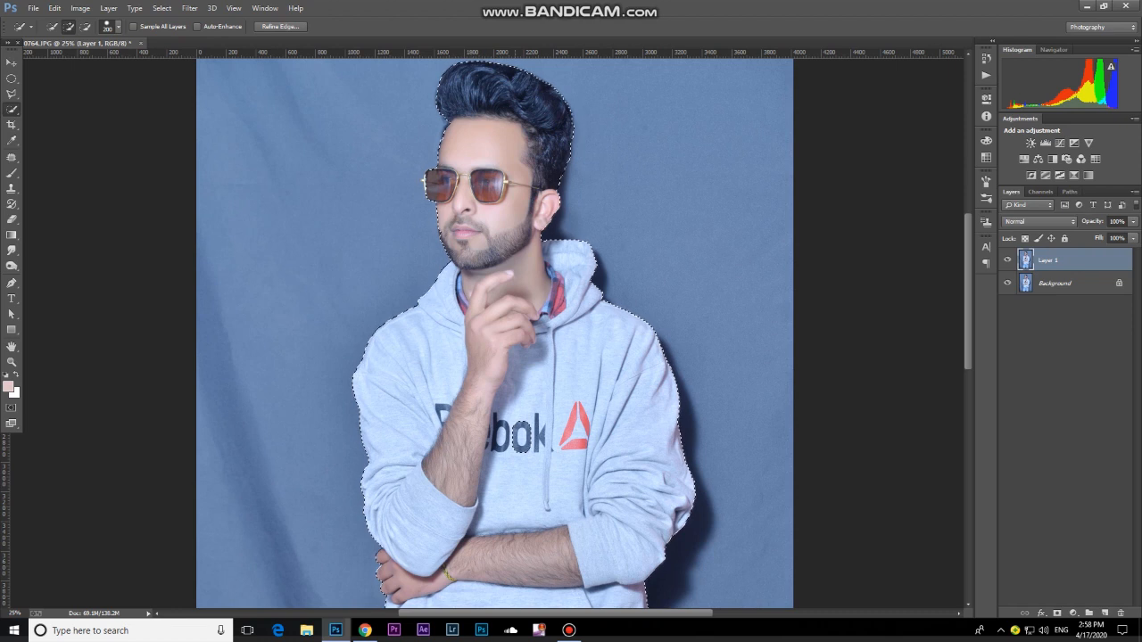
- Subtract the backdrop gap between the legs from the selection with a smaller Quick Selection brush
{"action": "scroll", "coordinate": [494, 333], "scroll_direction": "down", "scroll_amount": 10}
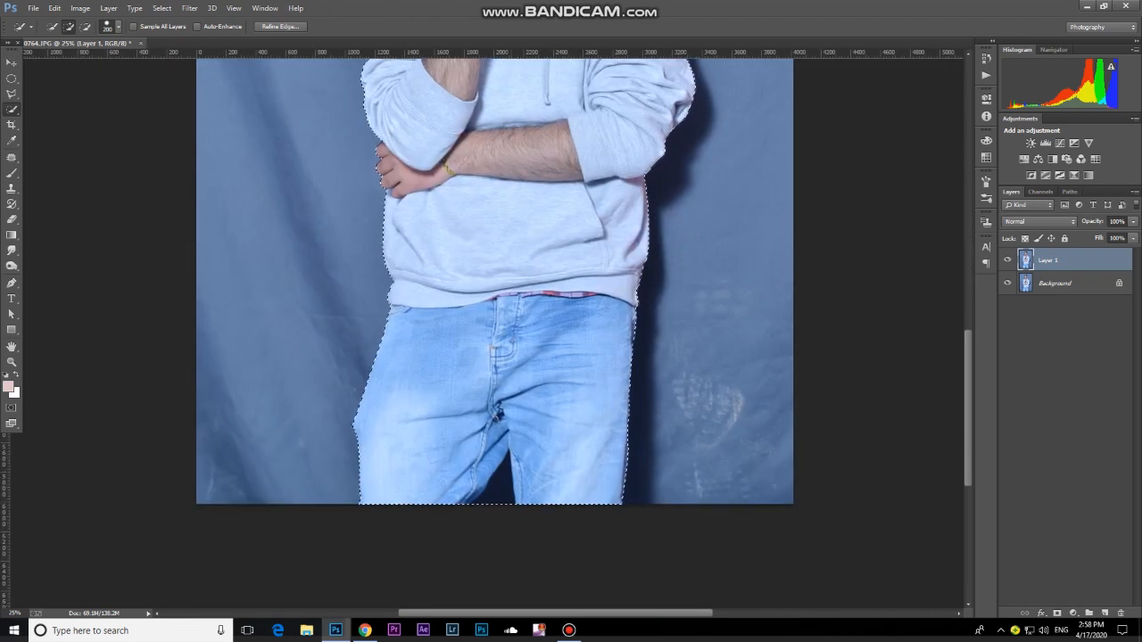
{"action": "key", "text": "bracketleft"}
{"action": "key", "text": "bracketleft"}
{"action": "key", "text": "bracketleft"}
{"action": "key", "text": "bracketleft"}
{"action": "key", "text": "bracketleft"}
{"action": "left_click", "coordinate": [499, 496], "text": "alt"}
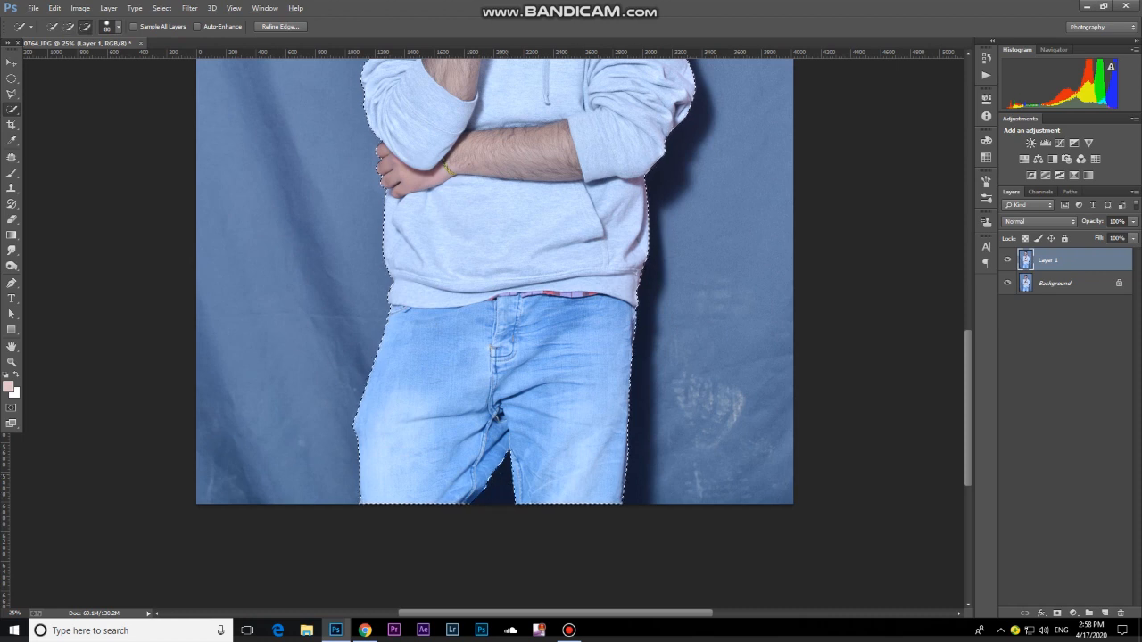
- Refine the selection outline around the hair and head by adding missed edges with the Lasso tool
{"action": "left_click_drag", "start_coordinate": [499, 413], "coordinate": [508, 625]}
{"action": "key", "text": "ctrl+plus"}
{"action": "left_click_drag", "start_coordinate": [603, 268], "coordinate": [568, 625]}
{"action": "key", "text": "ctrl+plus"}
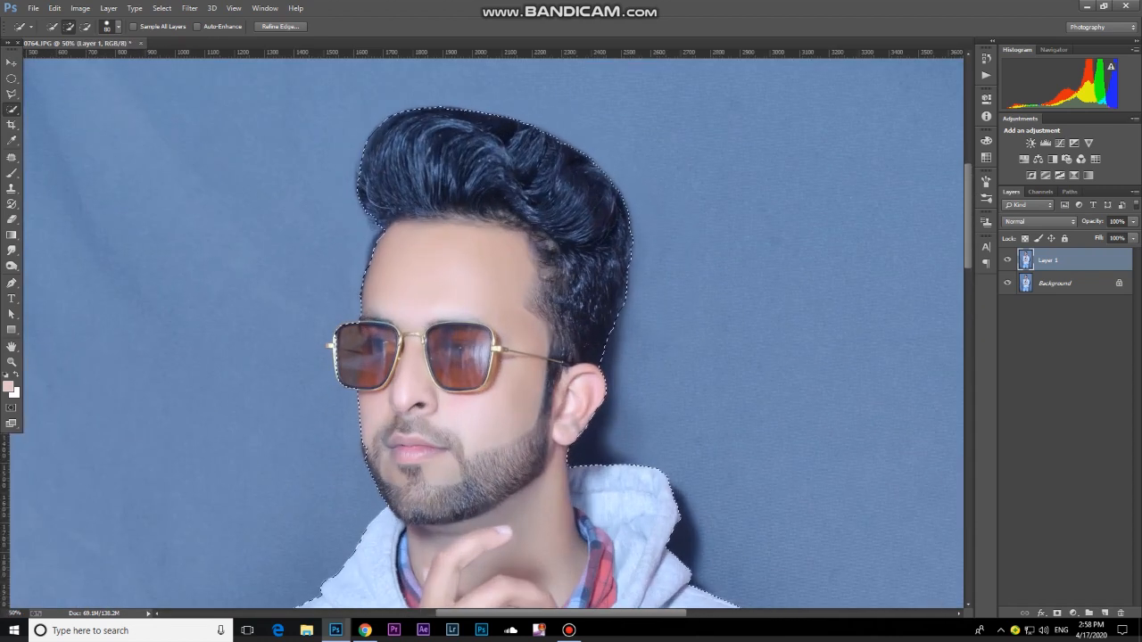
{"action": "left_click", "coordinate": [568, 630]}
{"action": "left_click", "coordinate": [568, 630]}
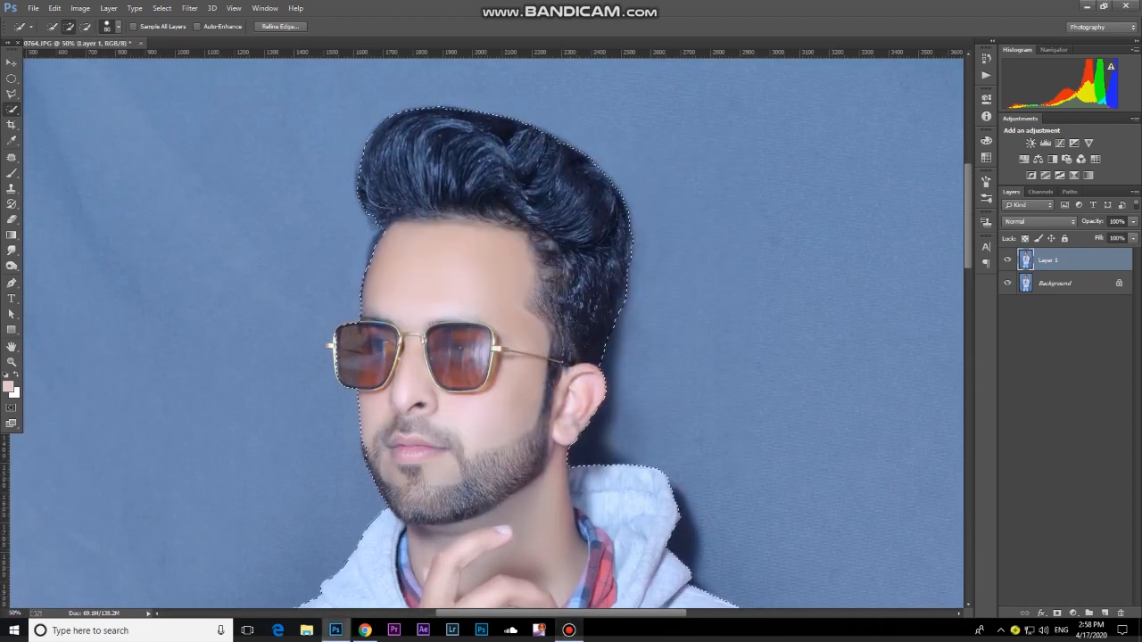
{"action": "key", "text": "ctrl+plus"}
{"action": "right_click", "coordinate": [11, 94]}
{"action": "left_click", "coordinate": [55, 93]}
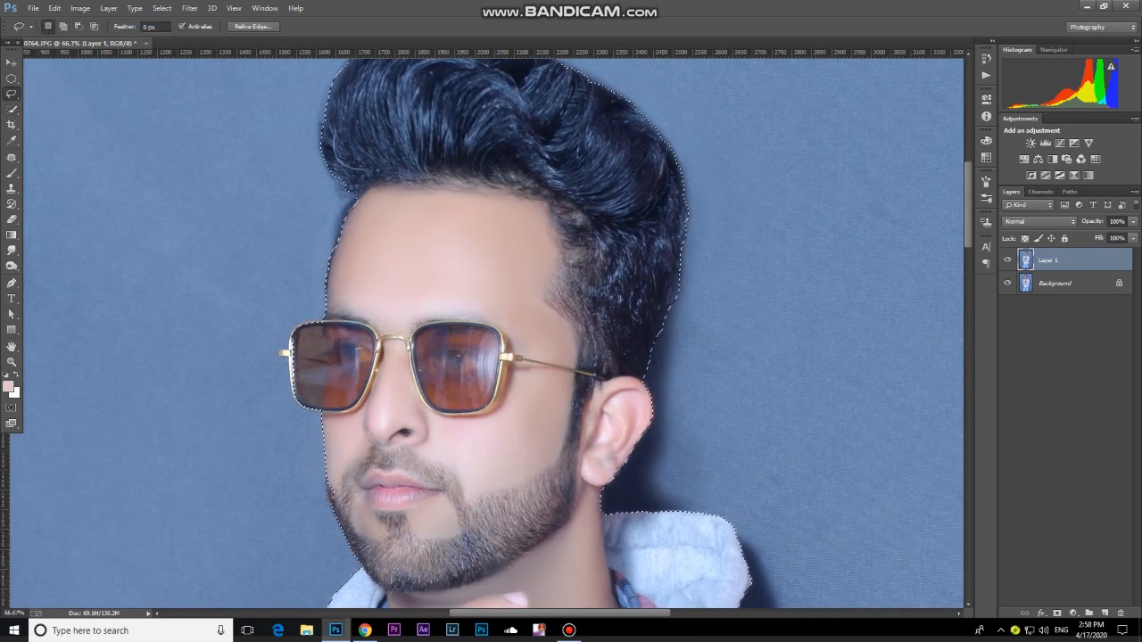
{"action": "key", "text": "shift"}
{"action": "scroll", "coordinate": [487, 329], "scroll_direction": "up", "scroll_amount": 3}
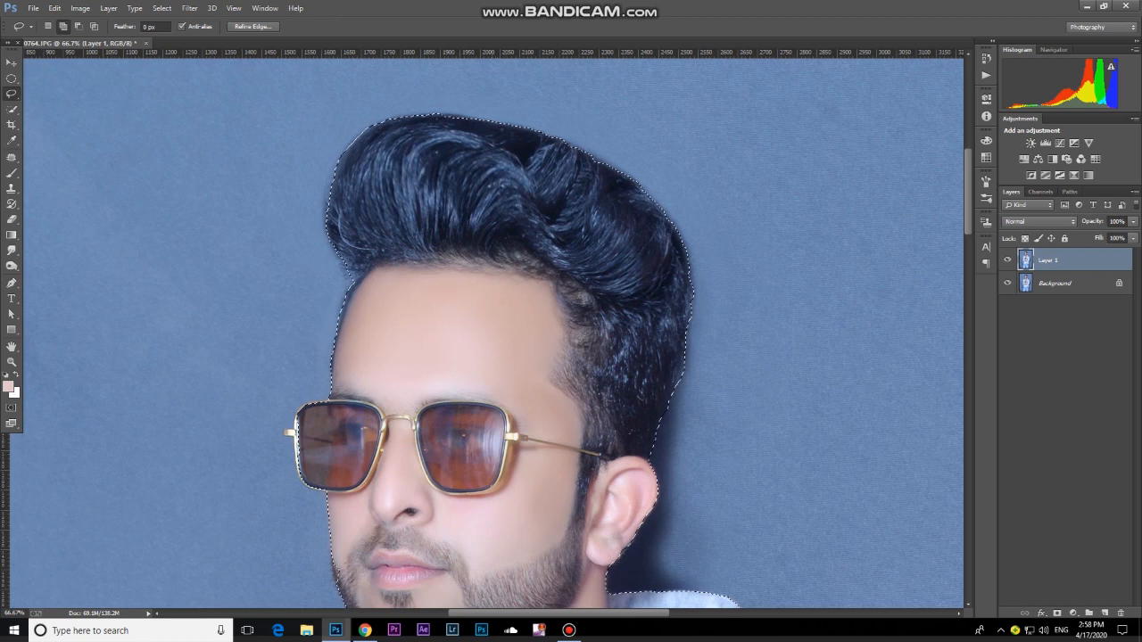
{"action": "scroll", "coordinate": [486, 329], "scroll_direction": "down", "scroll_amount": 5}
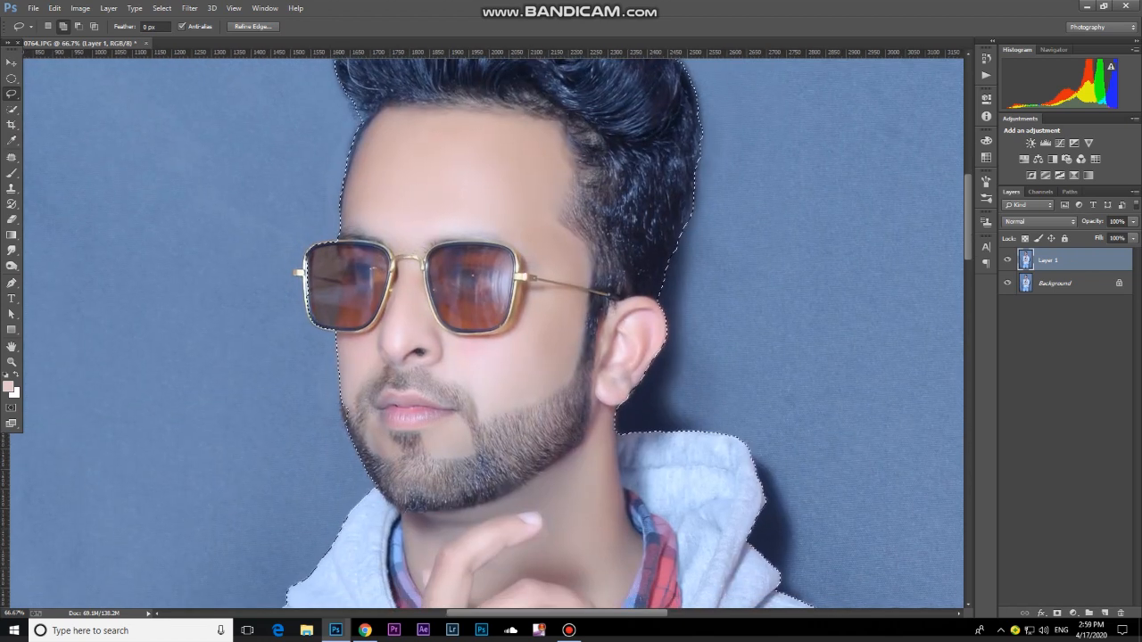
{"action": "scroll", "coordinate": [486, 329], "scroll_direction": "down", "scroll_amount": 6}
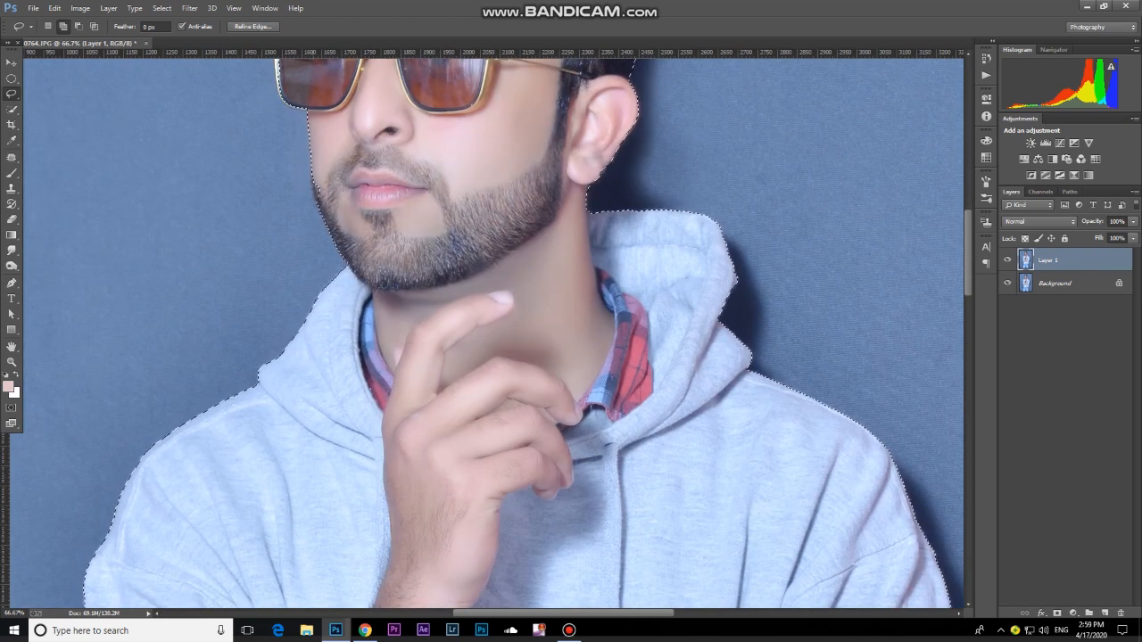
- Add the missed beard edge and the outer sunglasses frame to the selection with the Polygonal Lasso at 200% zoom
{"action": "right_click", "coordinate": [11, 93]}
{"action": "left_click", "coordinate": [62, 101]}
{"action": "key", "text": "ctrl+plus"}
{"action": "key", "text": "ctrl+plus"}
{"action": "left_click_drag", "start_coordinate": [294, 111], "coordinate": [694, 578]}
{"action": "key", "text": "shift"}
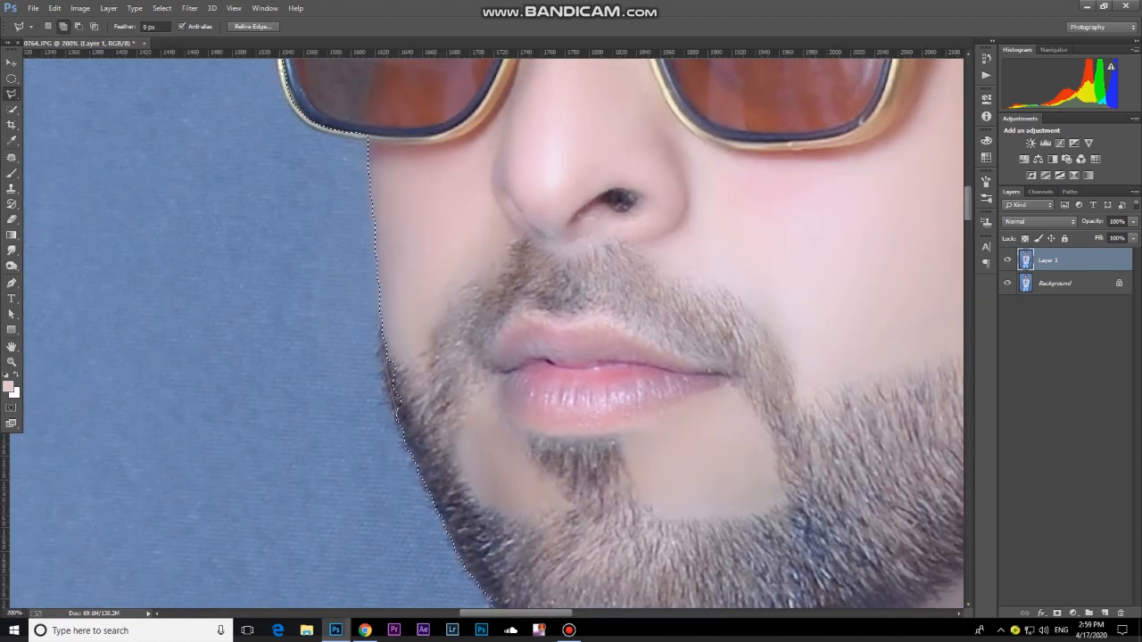
{"action": "left_click", "coordinate": [439, 257]}
{"action": "double_click", "coordinate": [490, 441]}
{"action": "left_click_drag", "start_coordinate": [306, 117], "coordinate": [385, 447]}
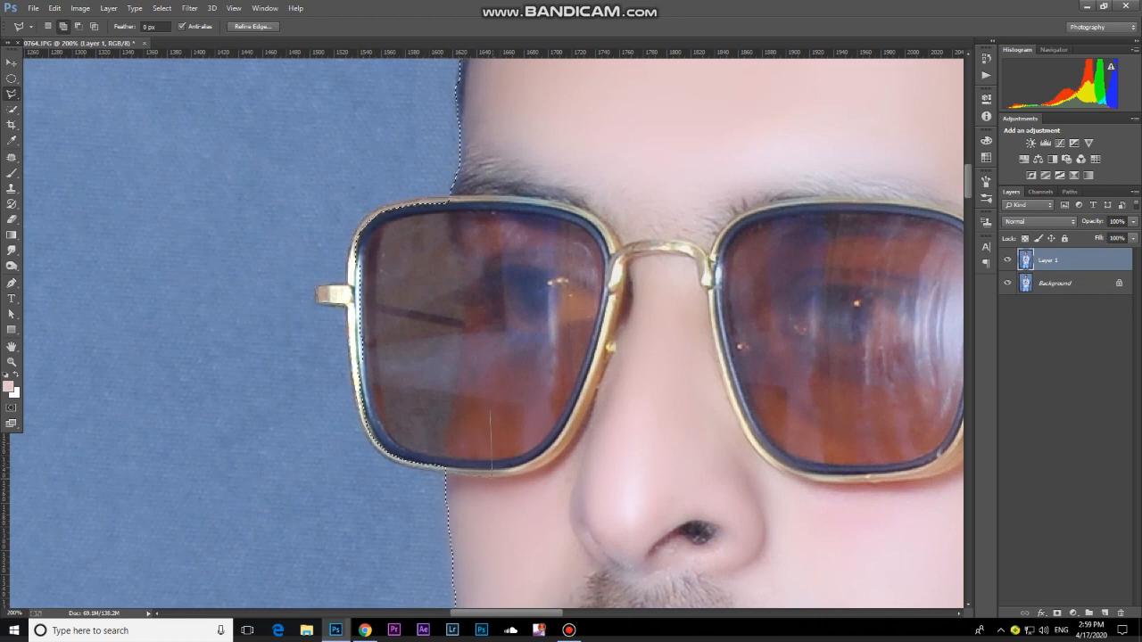
- Examine the selection outline along the beard, hoodie, sleeves and hand for missed edges
{"action": "scroll", "coordinate": [490, 330], "scroll_direction": "down", "scroll_amount": 10}
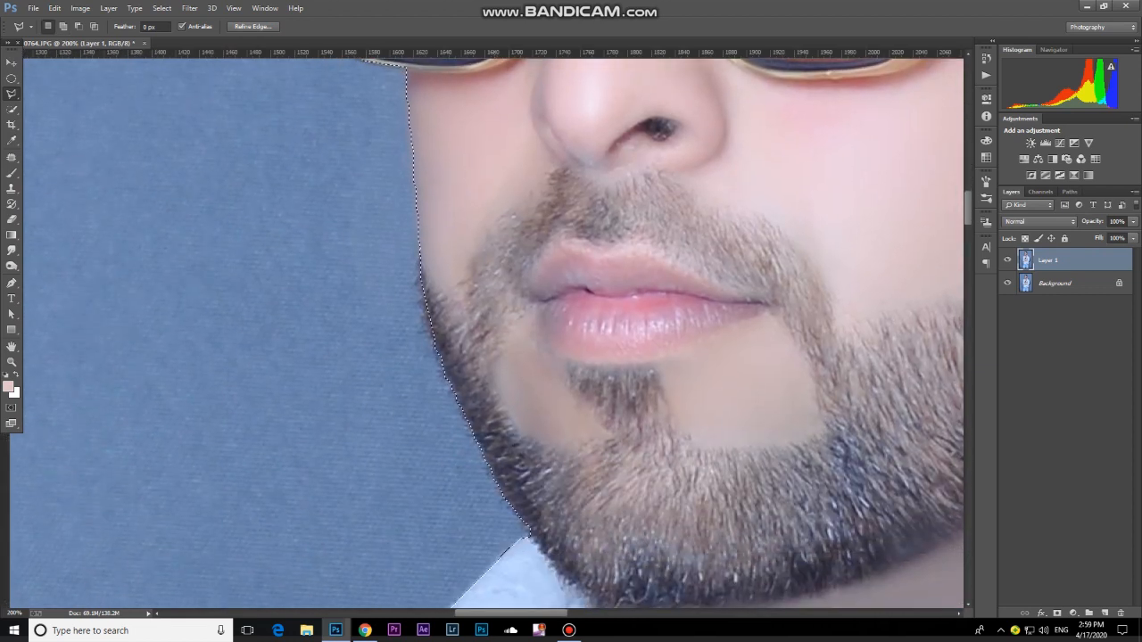
{"action": "key", "text": "ctrl+minus"}
{"action": "key", "text": "ctrl+minus"}
{"action": "key", "text": "ctrl+minus"}
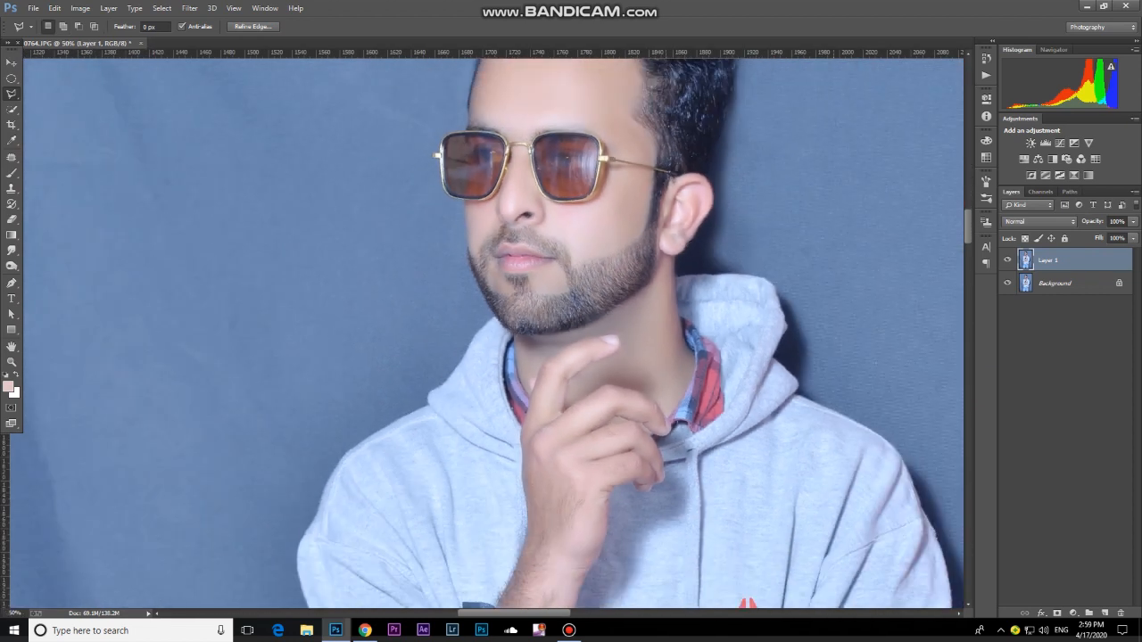
{"action": "scroll", "coordinate": [493, 332], "scroll_direction": "down", "scroll_amount": 3}
{"action": "scroll", "coordinate": [493, 332], "scroll_direction": "down", "scroll_amount": 7}
{"action": "scroll", "coordinate": [493, 333], "scroll_direction": "right", "scroll_amount": 2}
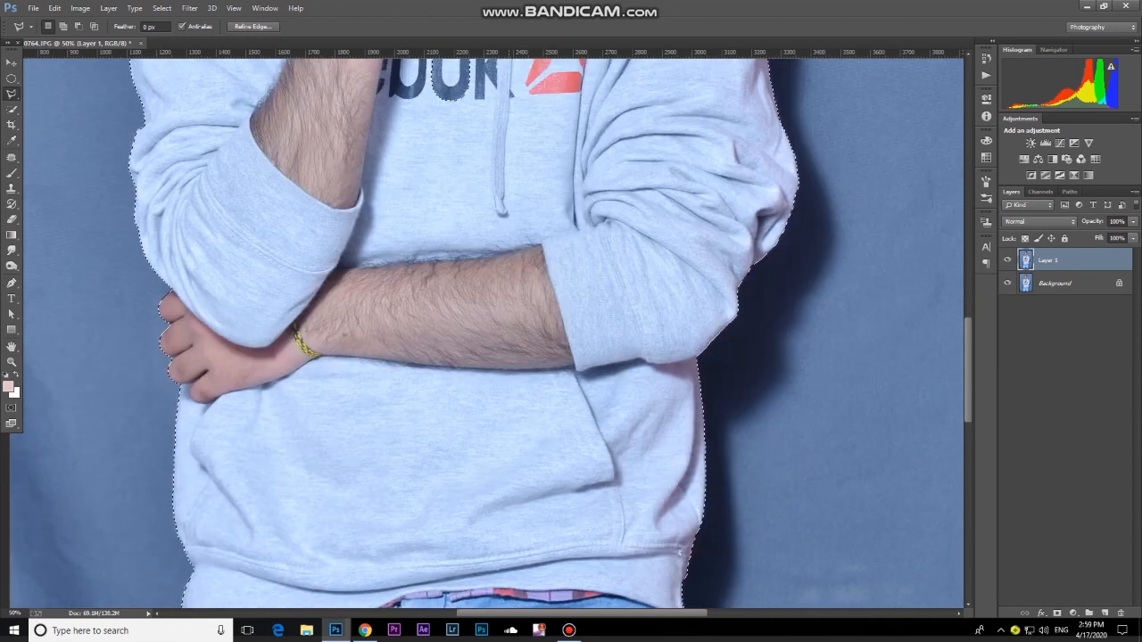
{"action": "scroll", "coordinate": [247, 204], "scroll_direction": "up", "scroll_amount": 12}
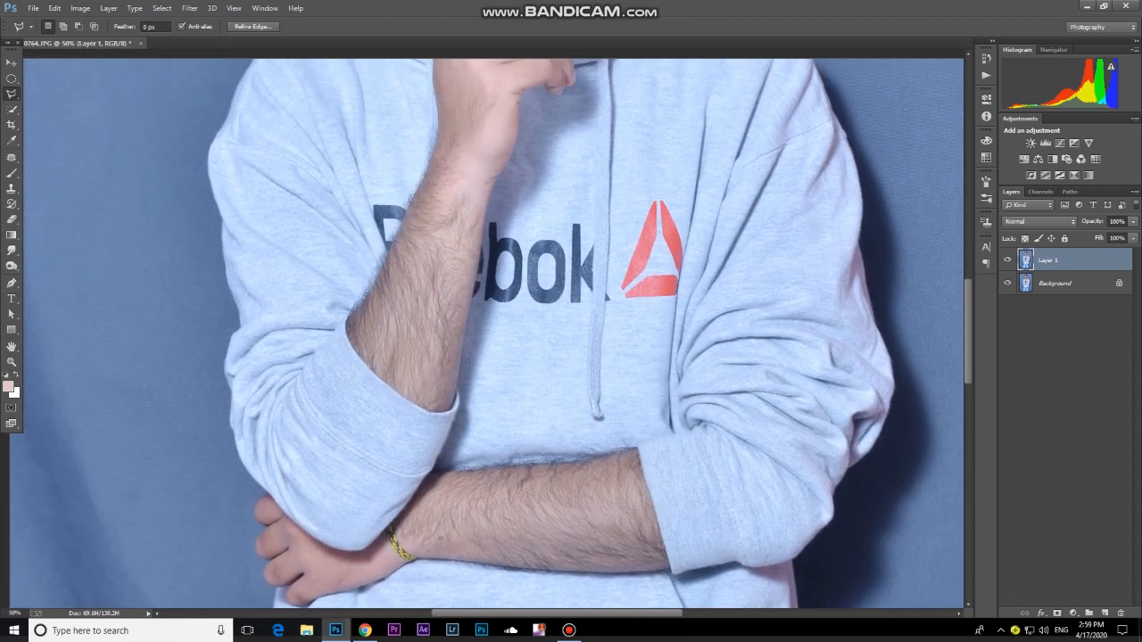
- Feather the selection around the man and copy him onto a new layer
{"action": "left_click_drag", "start_coordinate": [247, 203], "coordinate": [283, 306]}
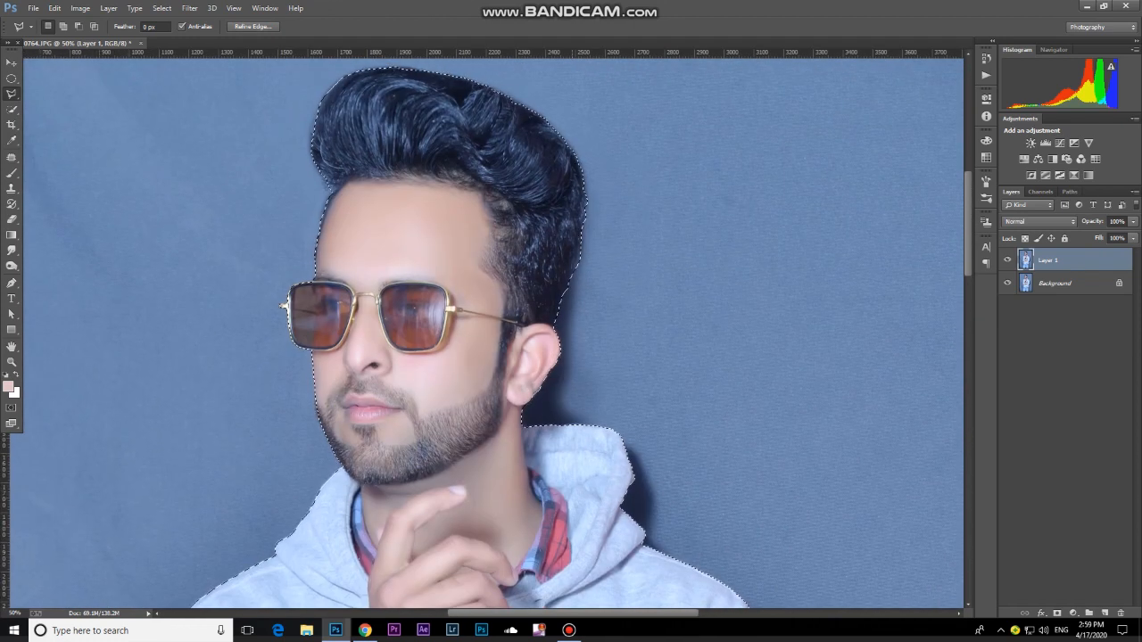
{"action": "key", "text": "shift+F6"}
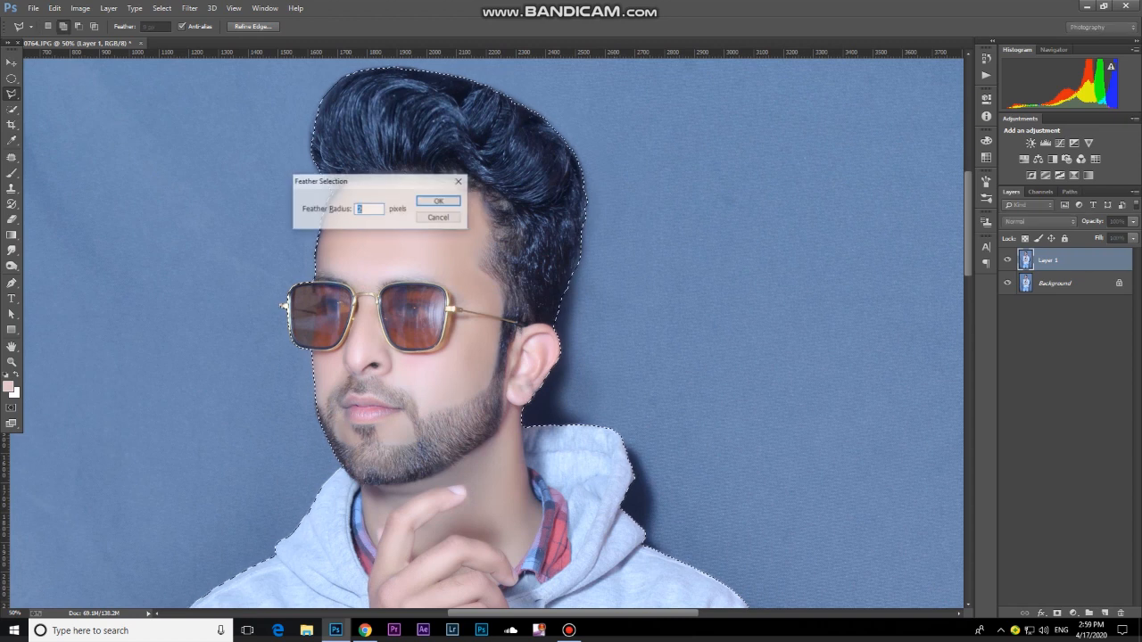
{"action": "key", "text": "Return"}
{"action": "key", "text": "ctrl+j"}
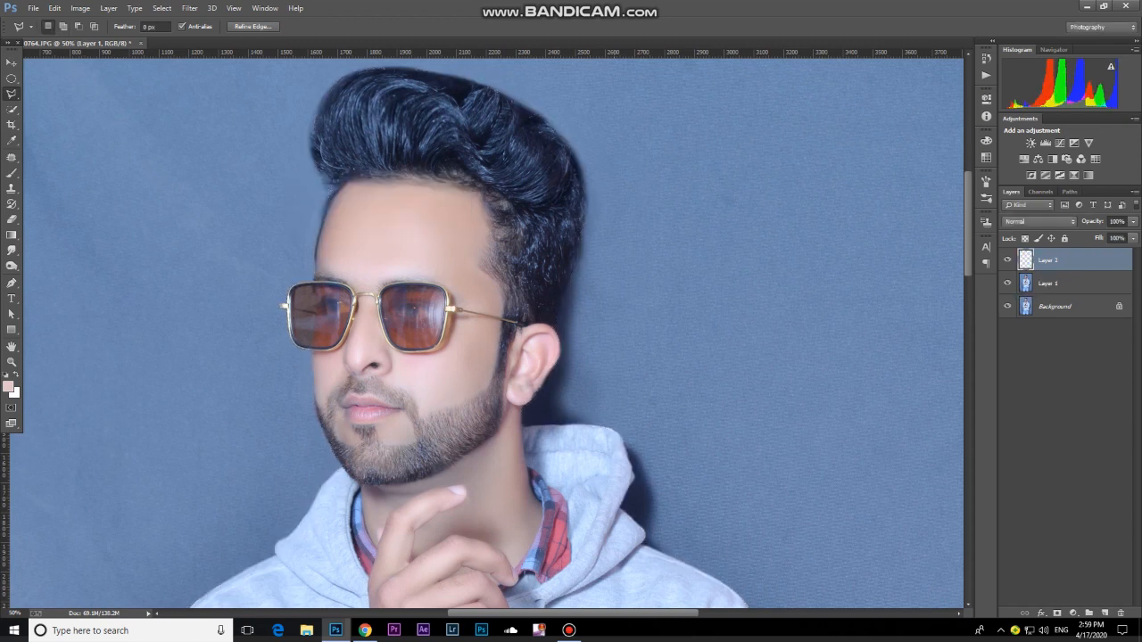
- Open the Canon camera and railway track image from the Fasih (F:) drive and copy it into the portrait document
{"action": "key", "text": "ctrl+o"}
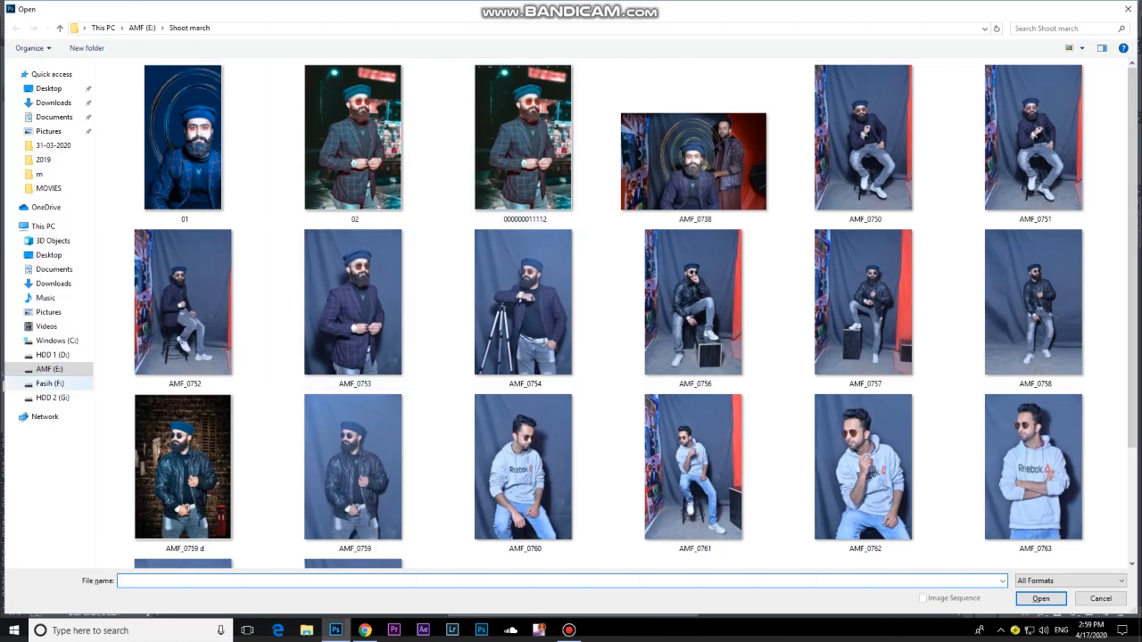
{"action": "left_click", "coordinate": [50, 383]}
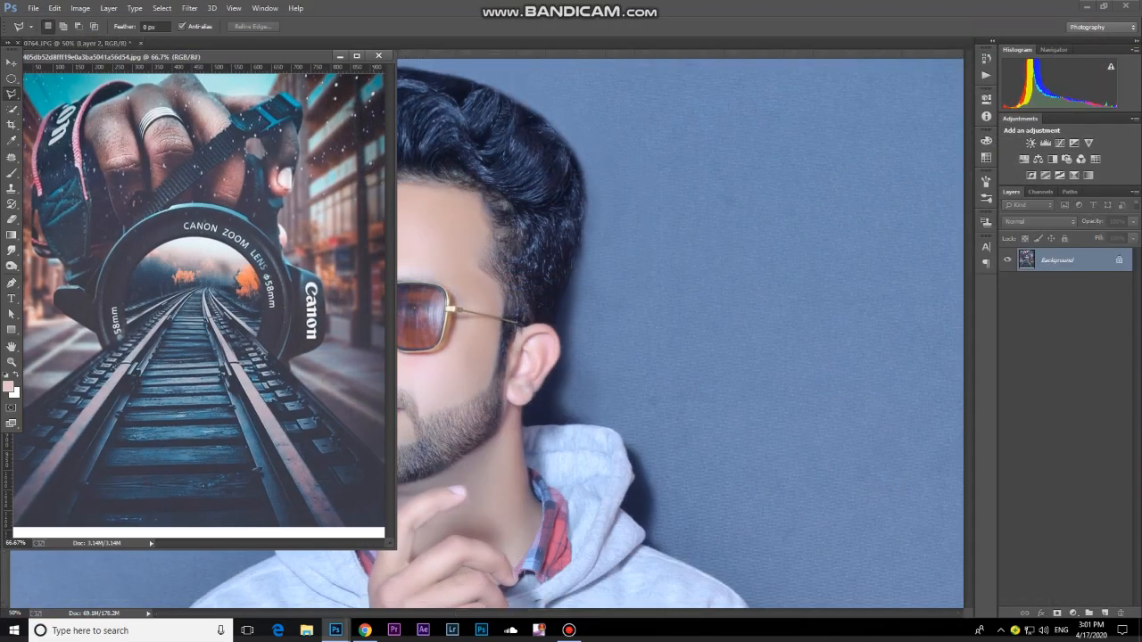
{"action": "key", "text": "v"}
{"action": "left_click_drag", "start_coordinate": [253, 146], "coordinate": [805, 265]}
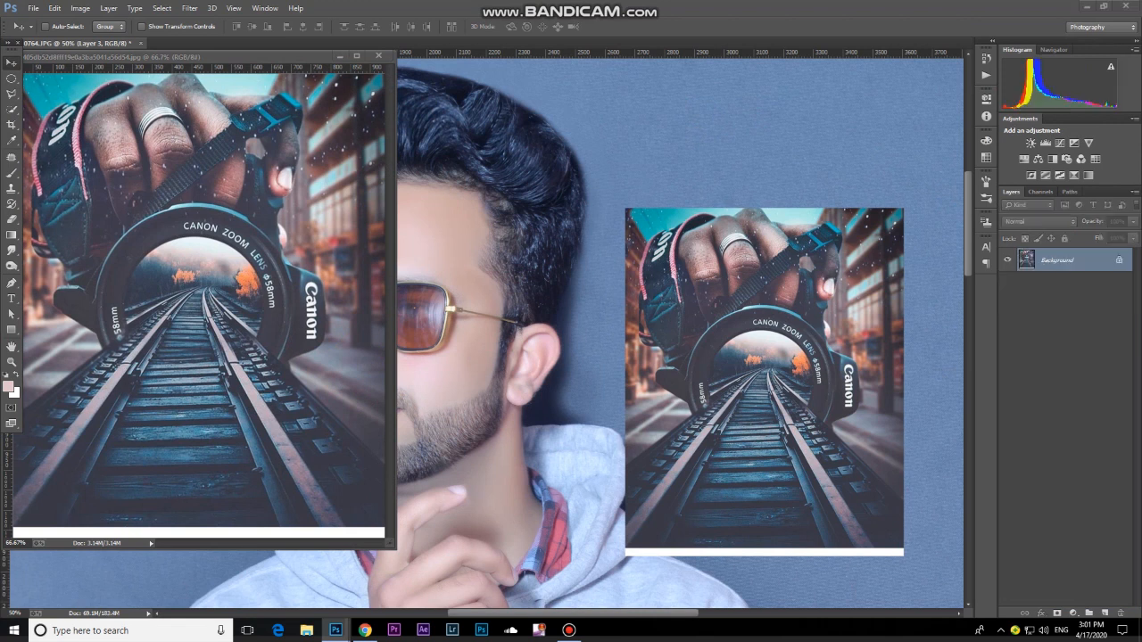
{"action": "left_click", "coordinate": [340, 57]}
- Enlarge the railway image to fill the whole canvas and place its layer beneath the man's cutout
{"action": "left_click_drag", "start_coordinate": [772, 387], "coordinate": [783, 390]}
{"action": "key", "text": "ctrl+minus"}
{"action": "key", "text": "ctrl+minus"}
{"action": "key", "text": "ctrl+minus"}
{"action": "key", "text": "ctrl+minus"}
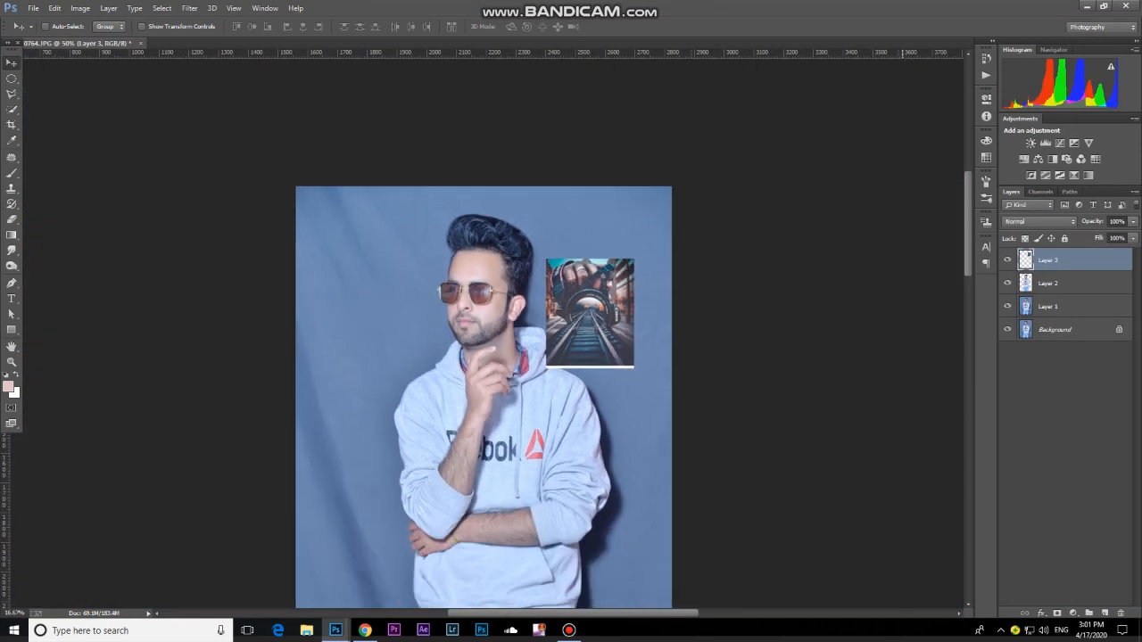
{"action": "key", "text": "ctrl+t"}
{"action": "left_click_drag", "start_coordinate": [535, 254], "coordinate": [304, 544]}
{"action": "left_click_drag", "start_coordinate": [319, 446], "coordinate": [177, 592]}
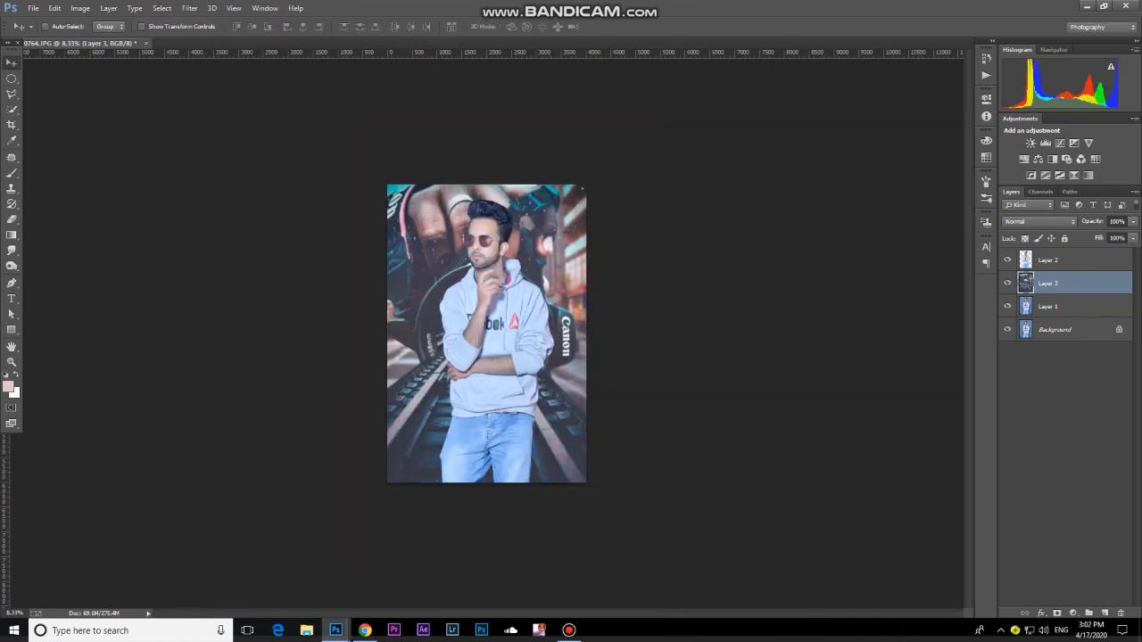
- Adjust the opacity of the railway image layer and merge all visible layers into one
{"action": "left_click", "coordinate": [1133, 222]}
{"action": "mouse_move", "coordinate": [1133, 234]}
{"action": "left_mouse_down"}
{"action": "mouse_move", "coordinate": [1118, 234]}
{"action": "mouse_move", "coordinate": [1132, 235]}
{"action": "left_mouse_up"}
{"action": "key", "text": "ctrl+shift+e"}
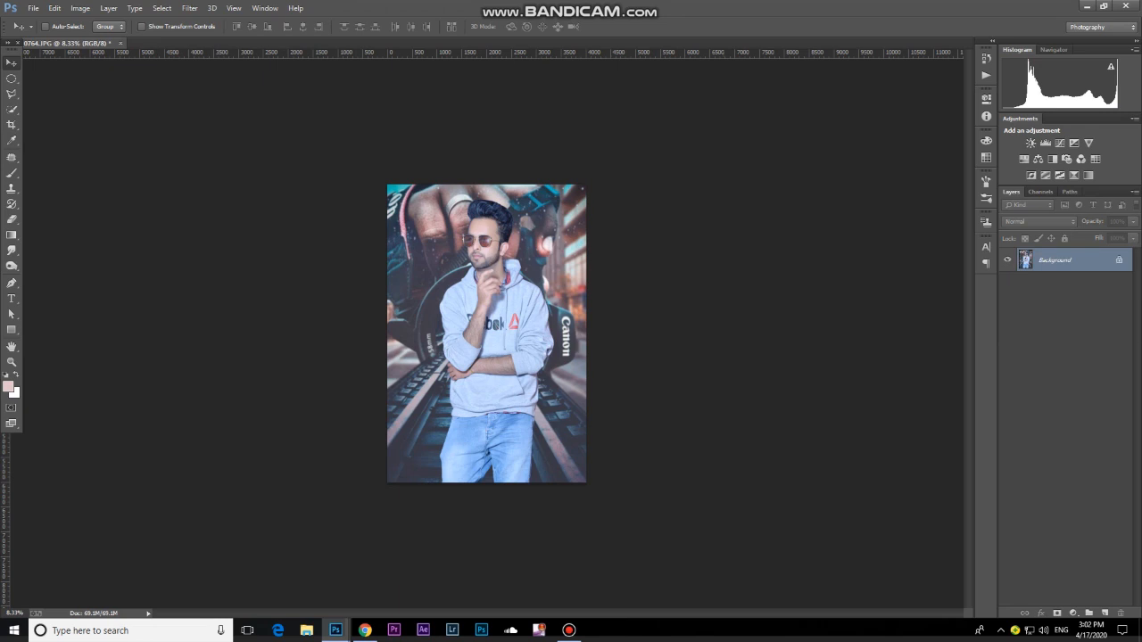
- Select the whole merged picture with the Rectangular Marquee tool
{"action": "key", "text": "m"}
{"action": "right_click", "coordinate": [12, 78]}
{"action": "left_click", "coordinate": [72, 88]}
{"action": "right_click", "coordinate": [12, 79]}
{"action": "left_click", "coordinate": [72, 77]}
{"action": "left_click_drag", "start_coordinate": [356, 161], "coordinate": [622, 486]}
- Stroke the selection with a 20 px white centered outline, and deselect with the Lasso tool active
{"action": "right_click", "coordinate": [522, 122]}
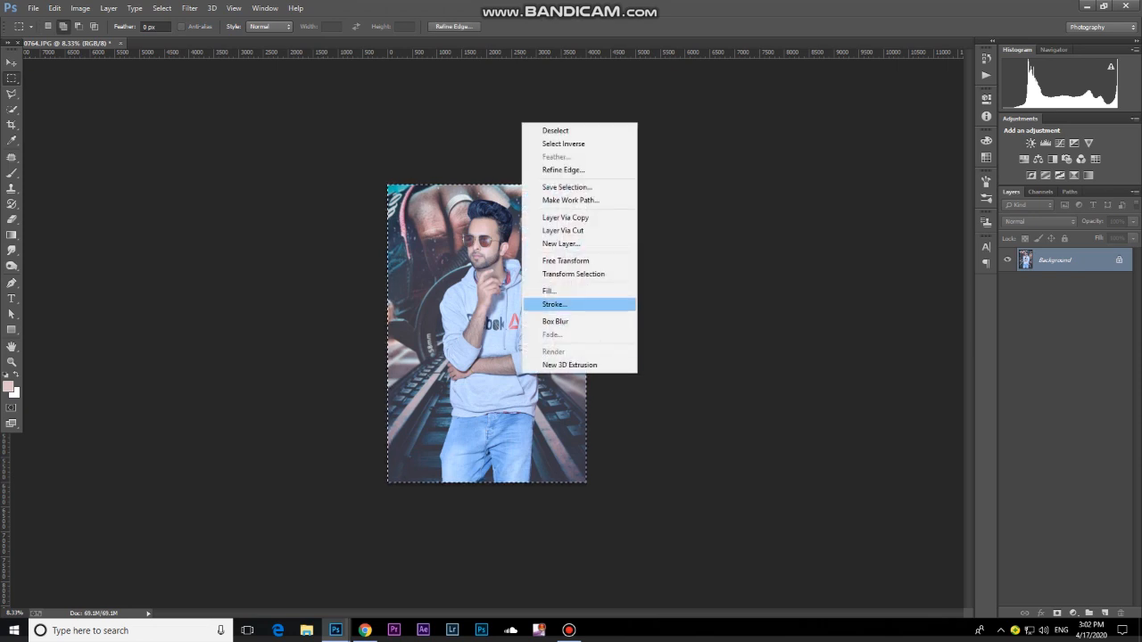
{"action": "left_click", "coordinate": [554, 304]}
{"action": "left_click", "coordinate": [349, 191]}
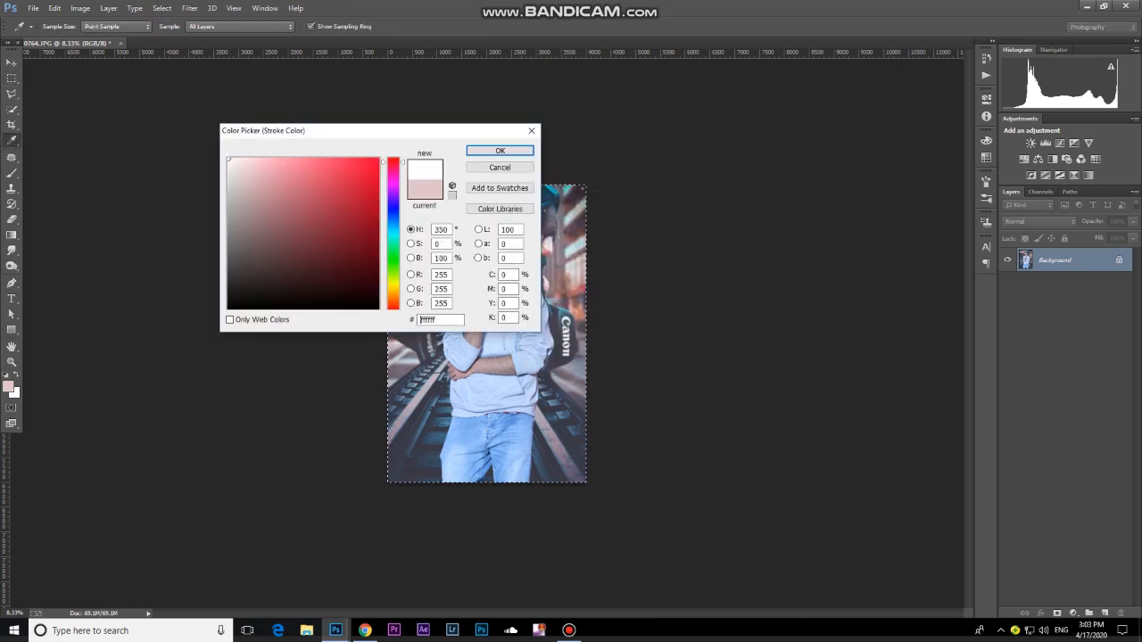
{"action": "key", "text": "Return"}
{"action": "type", "text": "20"}
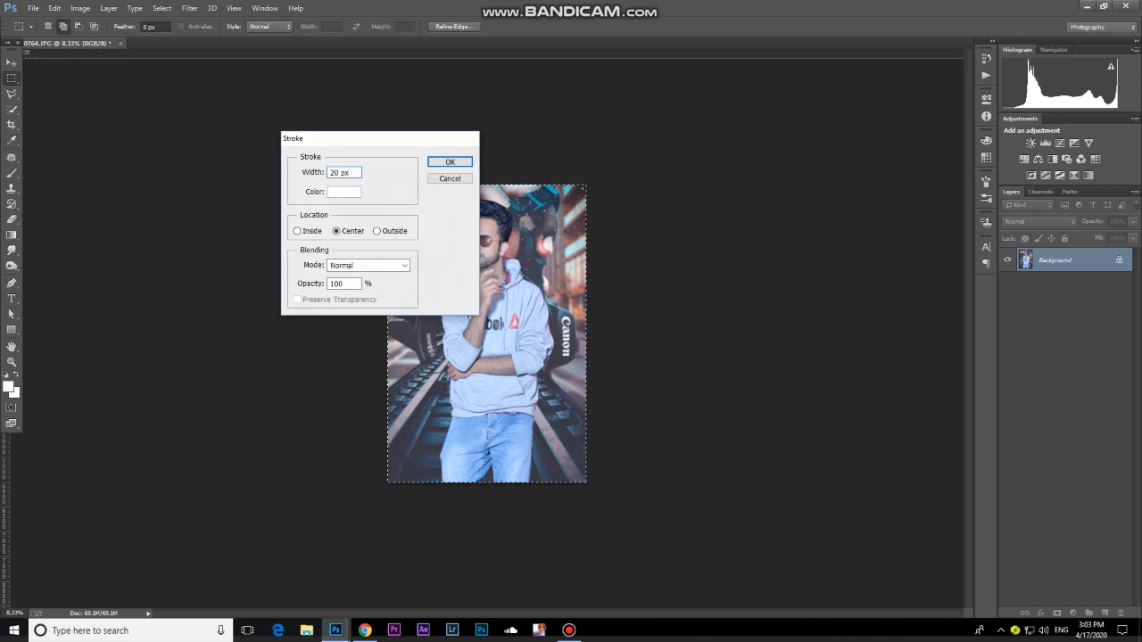
{"action": "key", "text": "Return"}
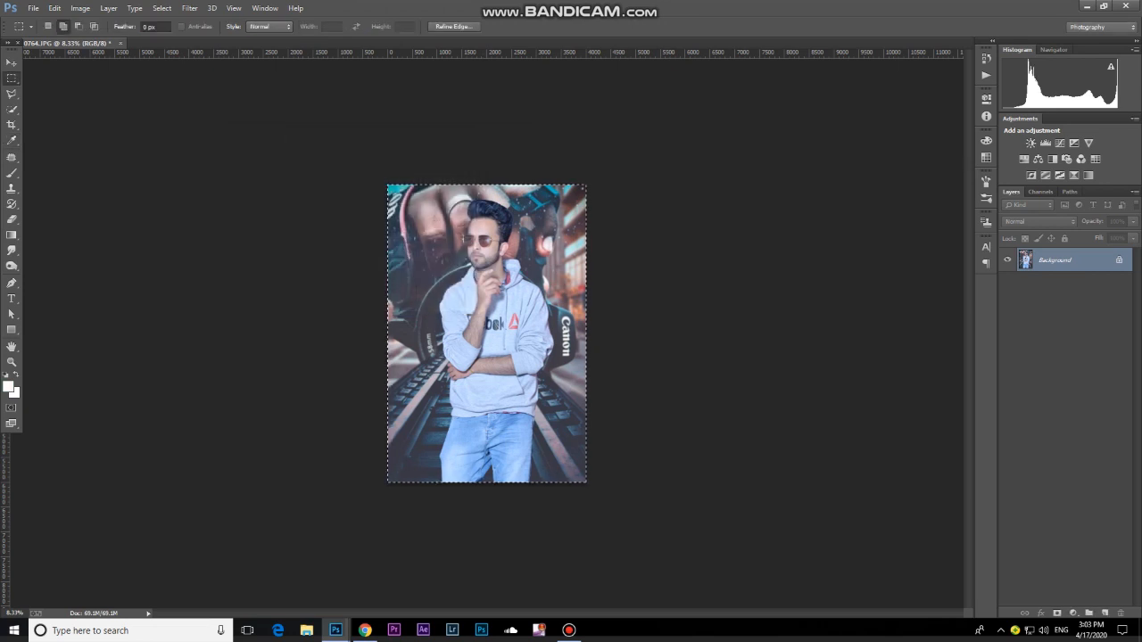
{"action": "right_click", "coordinate": [11, 94]}
{"action": "left_click", "coordinate": [54, 93]}
{"action": "key", "text": "ctrl+d"}
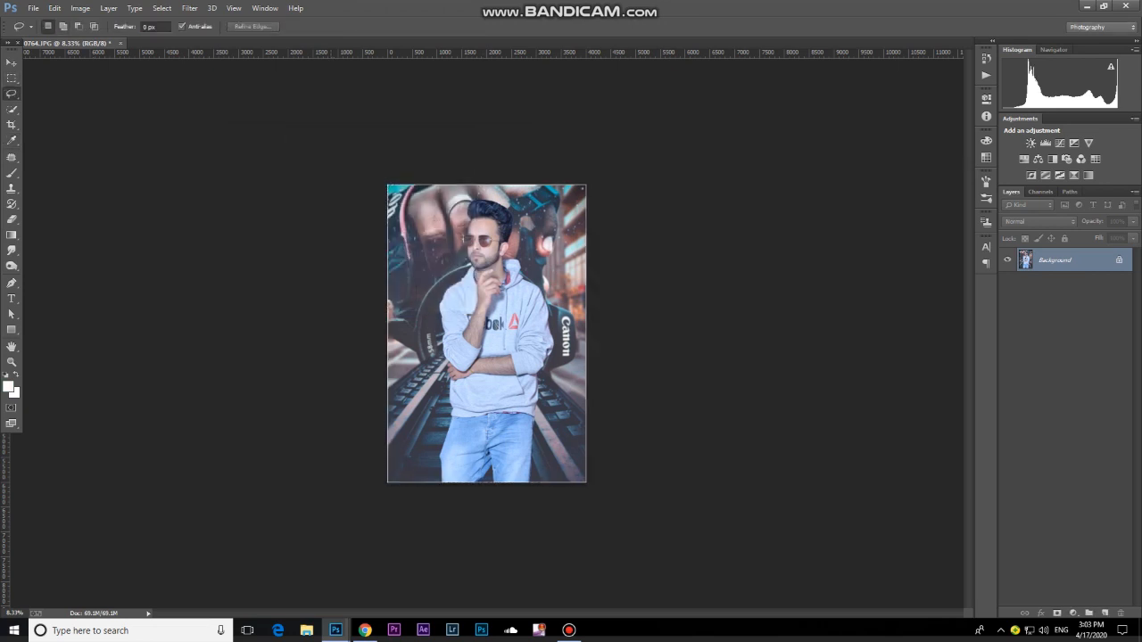
- Select the entire canvas of the bordered picture
{"action": "key", "text": "ctrl+plus"}
{"action": "left_click_drag", "start_coordinate": [486, 295], "coordinate": [467, 361]}
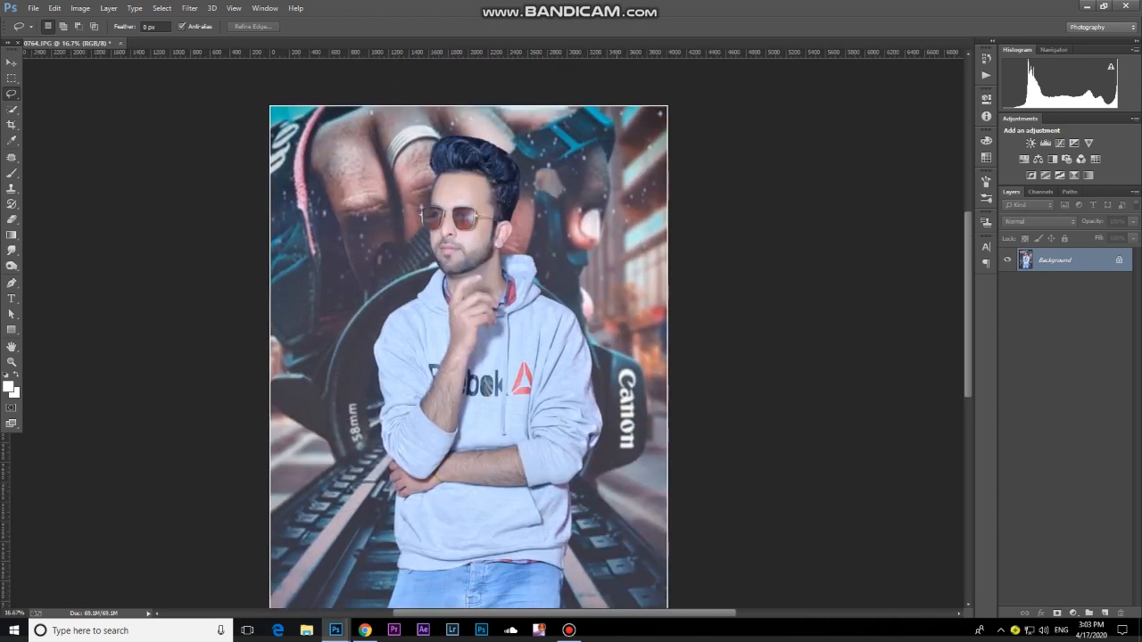
{"action": "key", "text": "ctrl+plus"}
{"action": "key", "text": "ctrl+plus"}
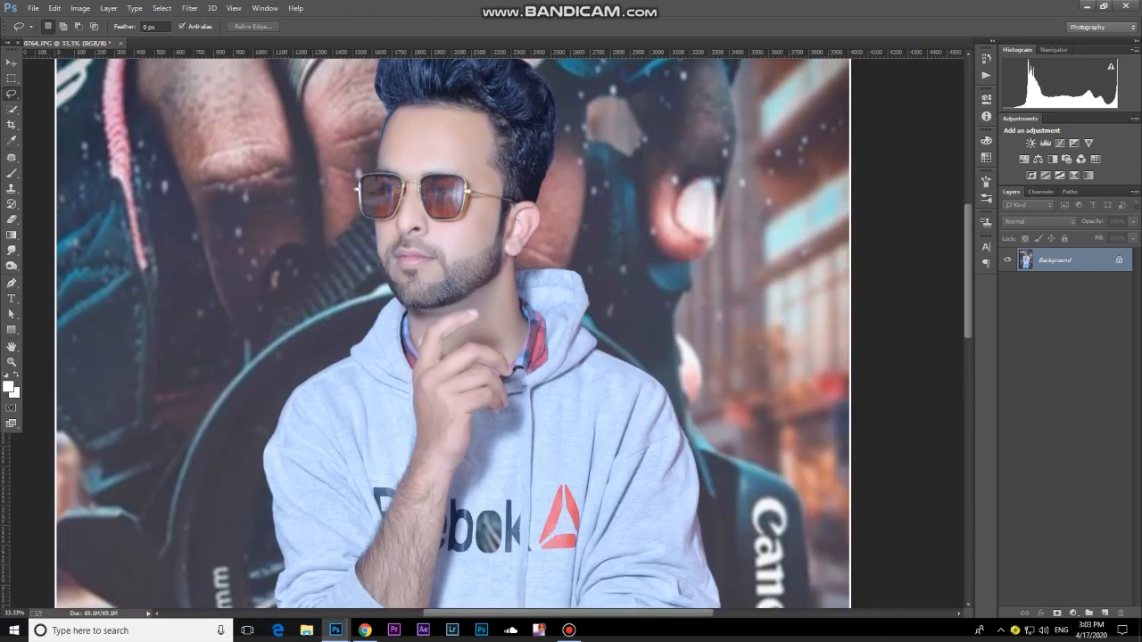
{"action": "key", "text": "ctrl+a"}
{"action": "key", "text": "ctrl+s"}
{"action": "key", "text": "Escape"}
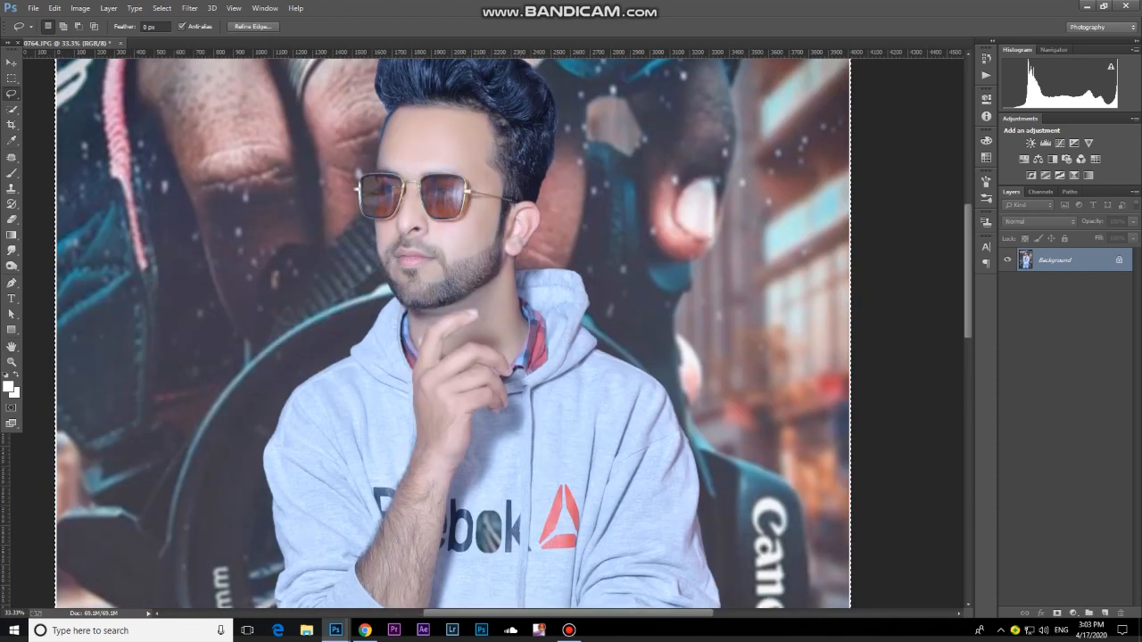
- In Camera Raw, set Exposure +0.30, Contrast +12, Highlights -15, Shadows +14, Whites +13, Blacks +7, Clarity +13 and Dehaze +17
{"action": "key", "text": "ctrl+shift+a"}
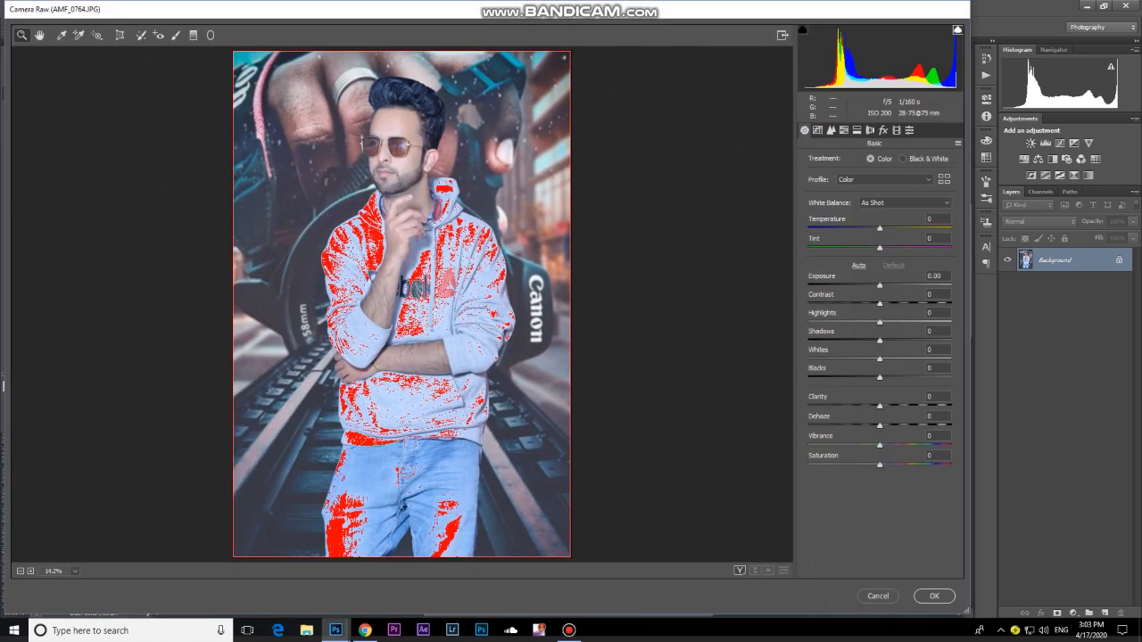
{"action": "left_click_drag", "start_coordinate": [879, 406], "coordinate": [891, 424]}
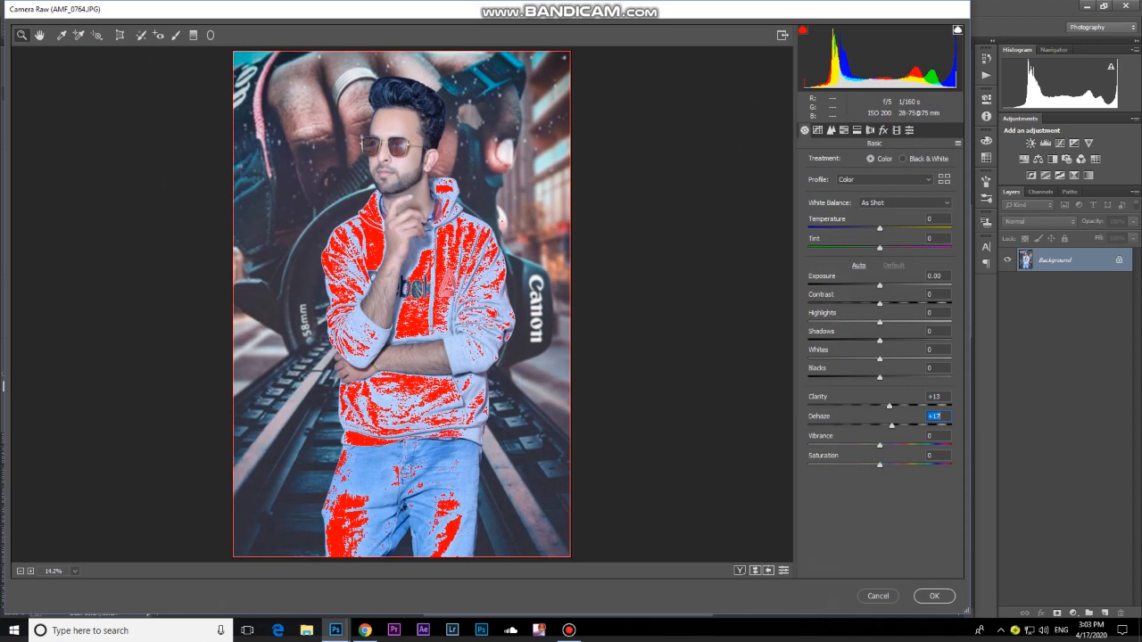
{"action": "left_click_drag", "start_coordinate": [880, 284], "coordinate": [884, 376]}
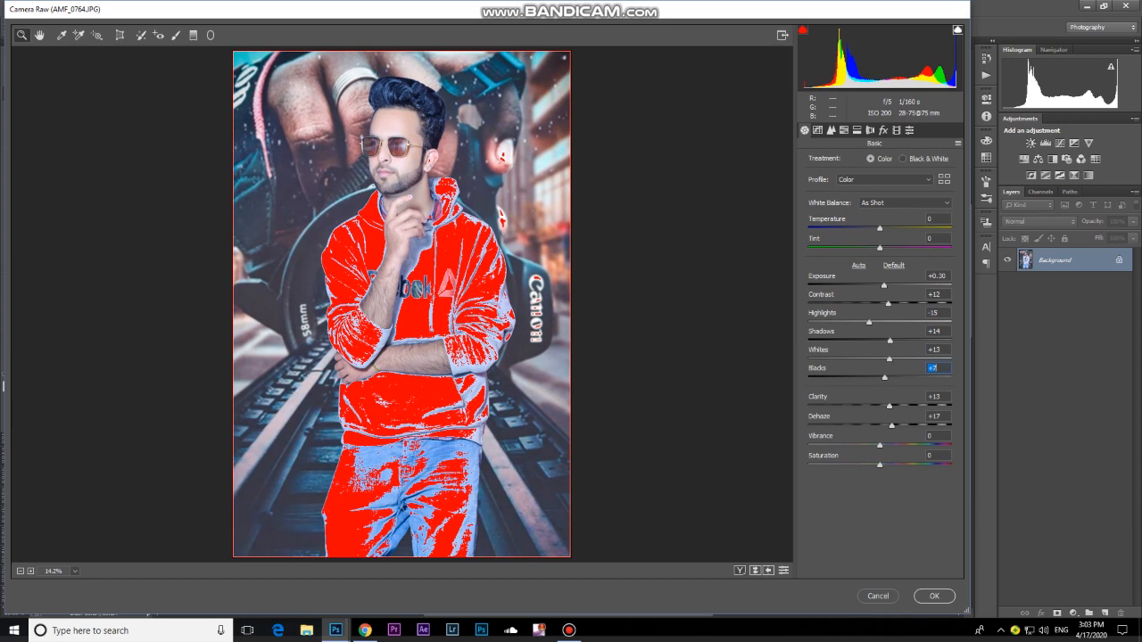
- In the HSL adjustments, set Oranges saturation to -23 and luminance to Oranges +11, Aquas -100 and Blues +2
{"action": "left_click", "coordinate": [830, 130]}
{"action": "left_click", "coordinate": [844, 131]}
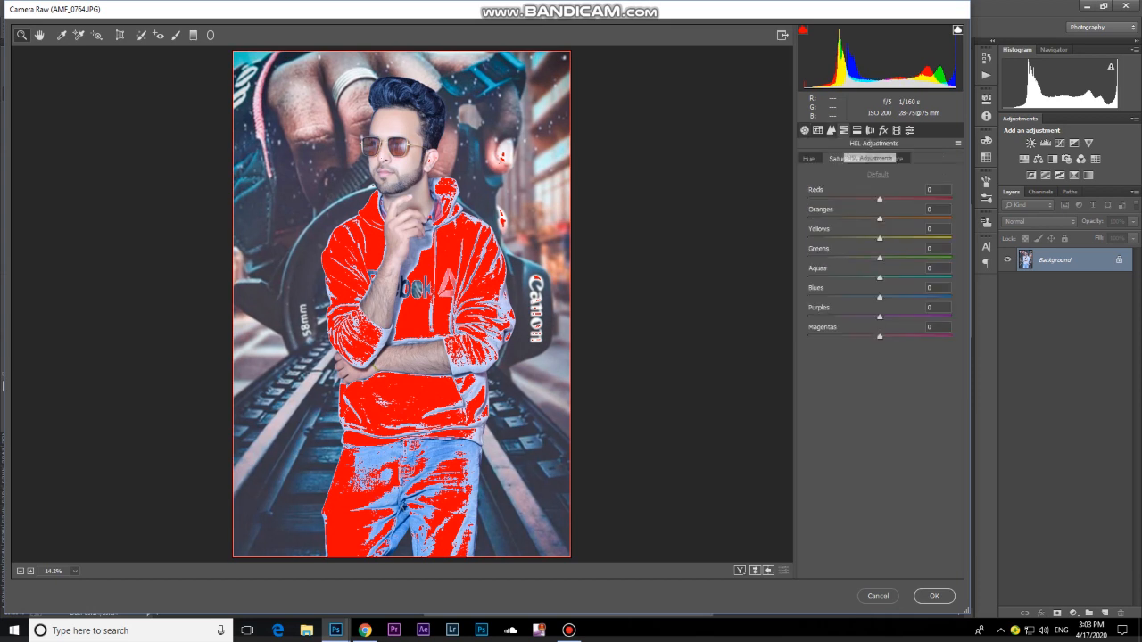
{"action": "left_click", "coordinate": [888, 158]}
{"action": "left_click_drag", "start_coordinate": [880, 218], "coordinate": [863, 219]}
{"action": "left_click", "coordinate": [843, 158]}
{"action": "left_click", "coordinate": [886, 158]}
{"action": "left_click_drag", "start_coordinate": [880, 278], "coordinate": [808, 277]}
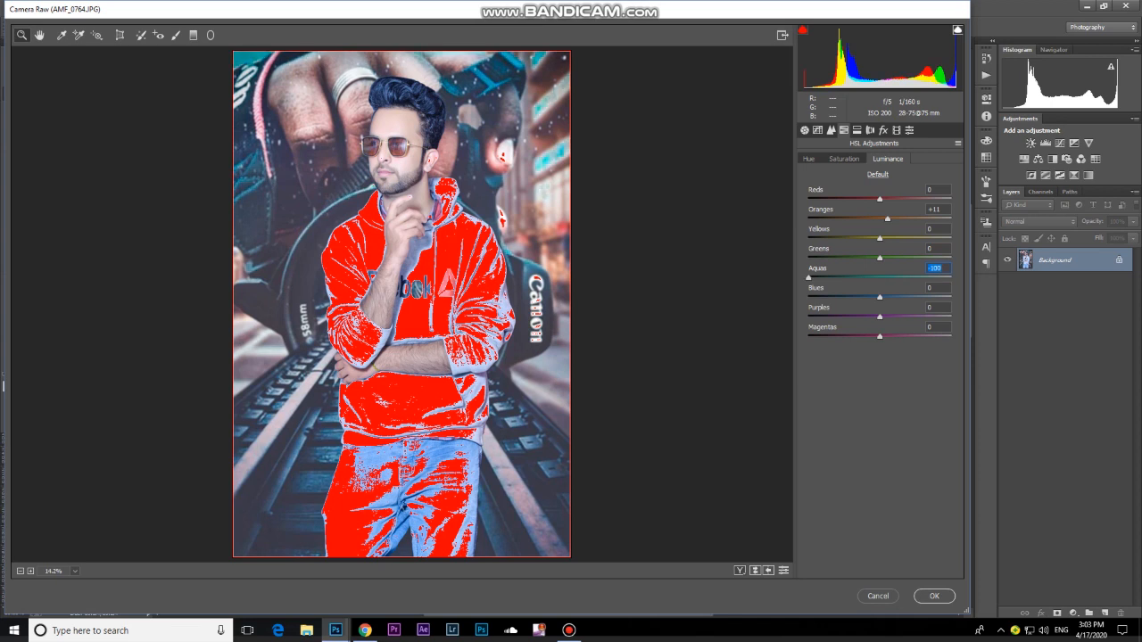
{"action": "left_click_drag", "start_coordinate": [880, 297], "coordinate": [855, 283]}
- Darken the picture's edges with a vignette and calibrate the Blue Primary to Hue -17 and Saturation +18
{"action": "left_click", "coordinate": [883, 130]}
{"action": "left_click", "coordinate": [896, 130]}
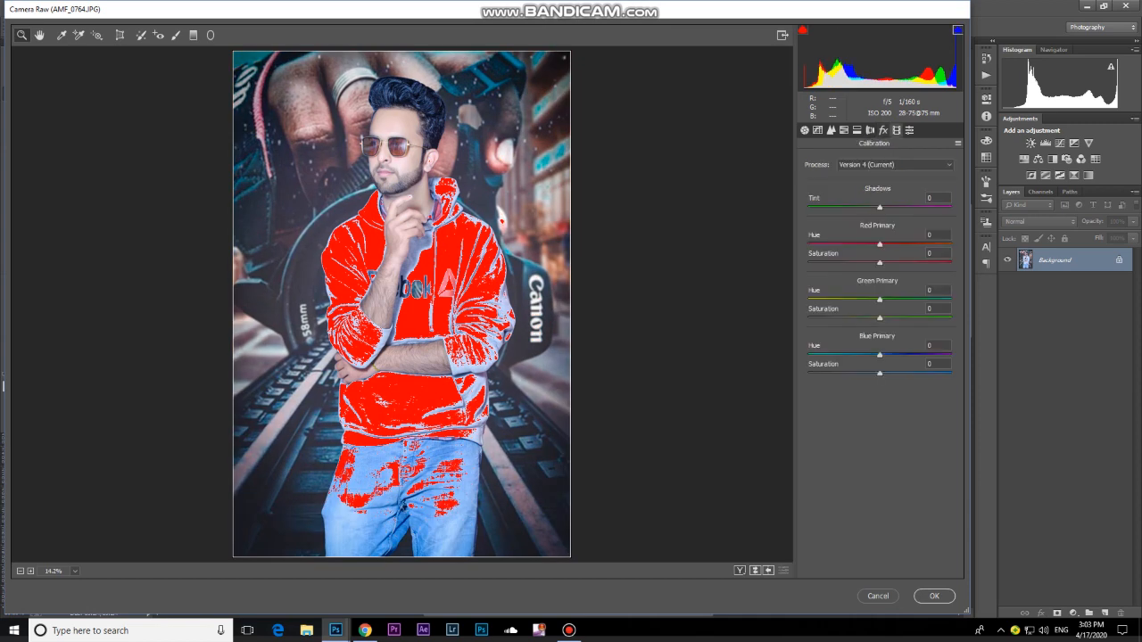
{"action": "mouse_move", "coordinate": [879, 354]}
{"action": "left_mouse_down"}
{"action": "mouse_move", "coordinate": [868, 354]}
{"action": "mouse_move", "coordinate": [892, 372]}
{"action": "left_mouse_up"}
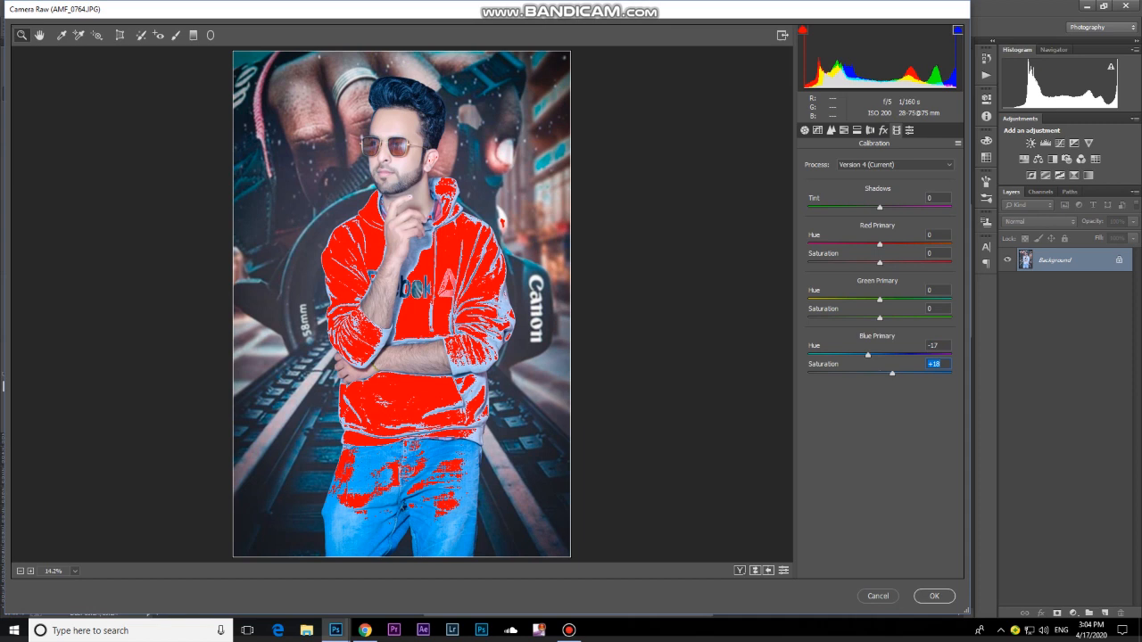
- Raise the Oranges luminance slightly further and apply the Camera Raw adjustments to the picture
{"action": "left_click", "coordinate": [909, 131]}
{"action": "left_click", "coordinate": [844, 130]}
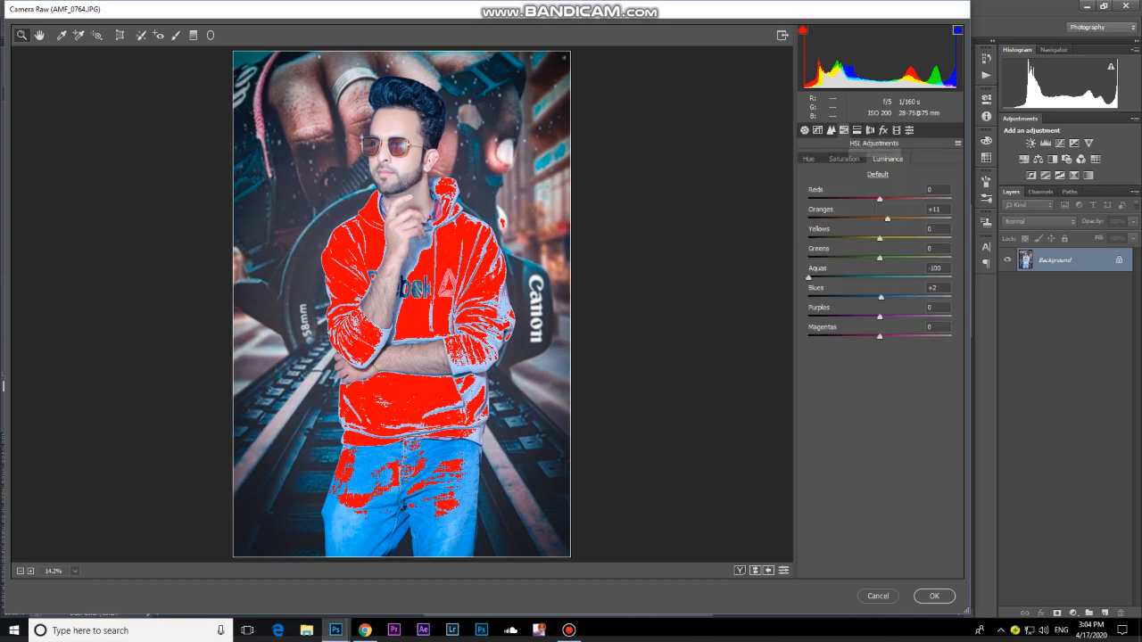
{"action": "left_click_drag", "start_coordinate": [888, 219], "coordinate": [892, 218]}
{"action": "left_click", "coordinate": [844, 159]}
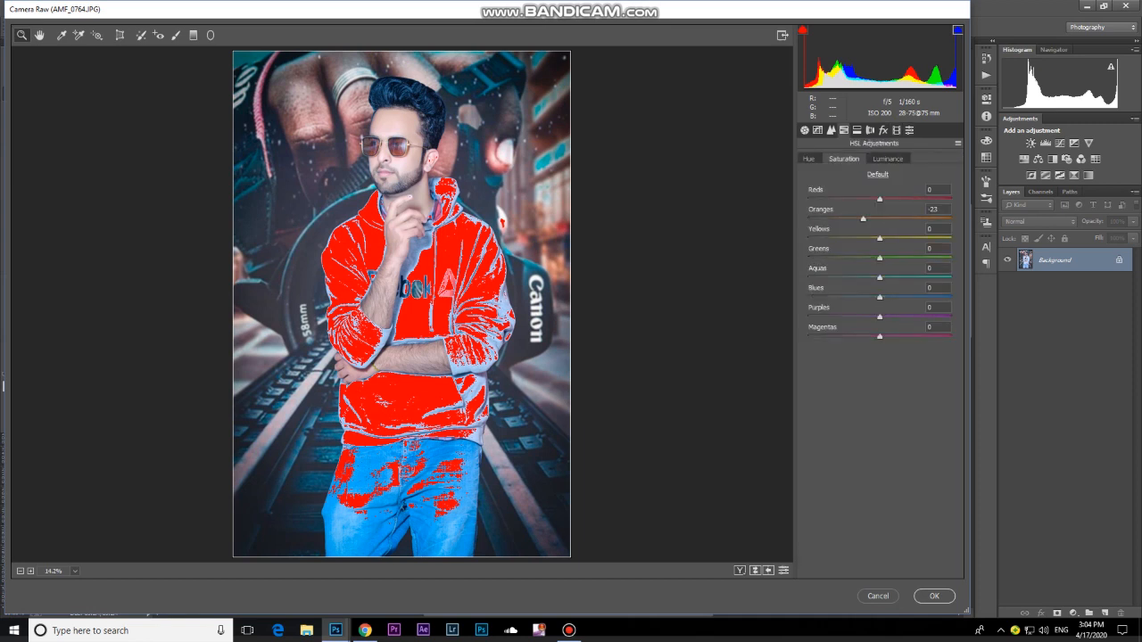
{"action": "left_click", "coordinate": [805, 130]}
{"action": "left_click", "coordinate": [933, 596]}
{"action": "key", "text": "ctrl+minus"}
{"action": "key", "text": "ctrl+minus"}
{"action": "key", "text": "ctrl+minus"}
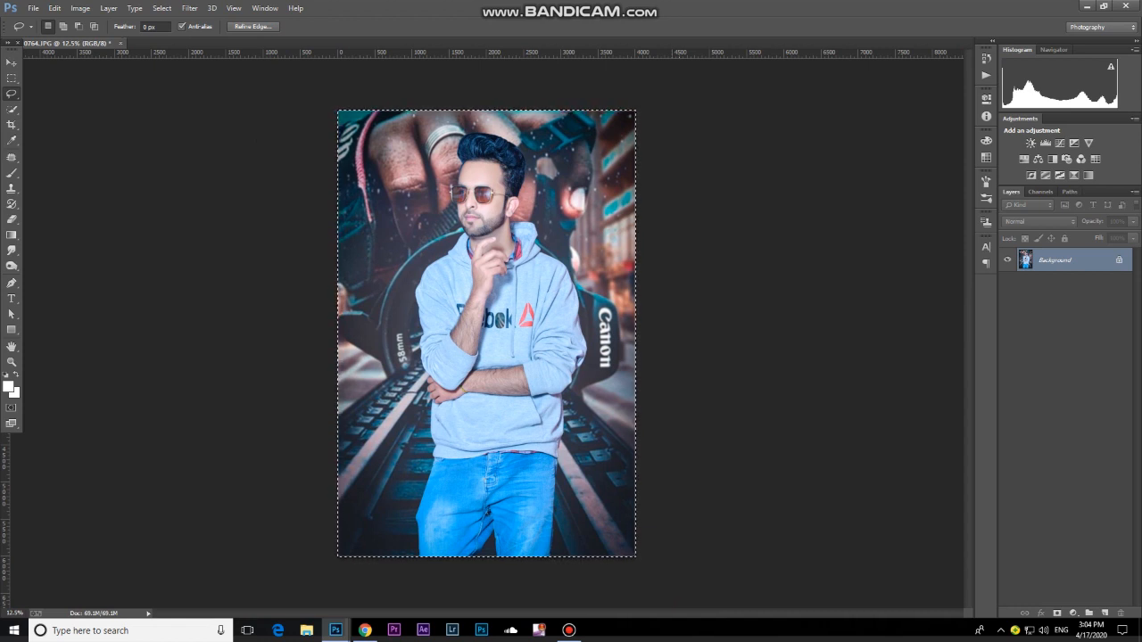
- Set up the Burn tool for midtones with a smaller brush and 31% exposure for work on the beard
{"action": "key", "text": "ctrl+plus"}
{"action": "key", "text": "ctrl+plus"}
{"action": "left_click_drag", "start_coordinate": [571, 333], "coordinate": [537, 508]}
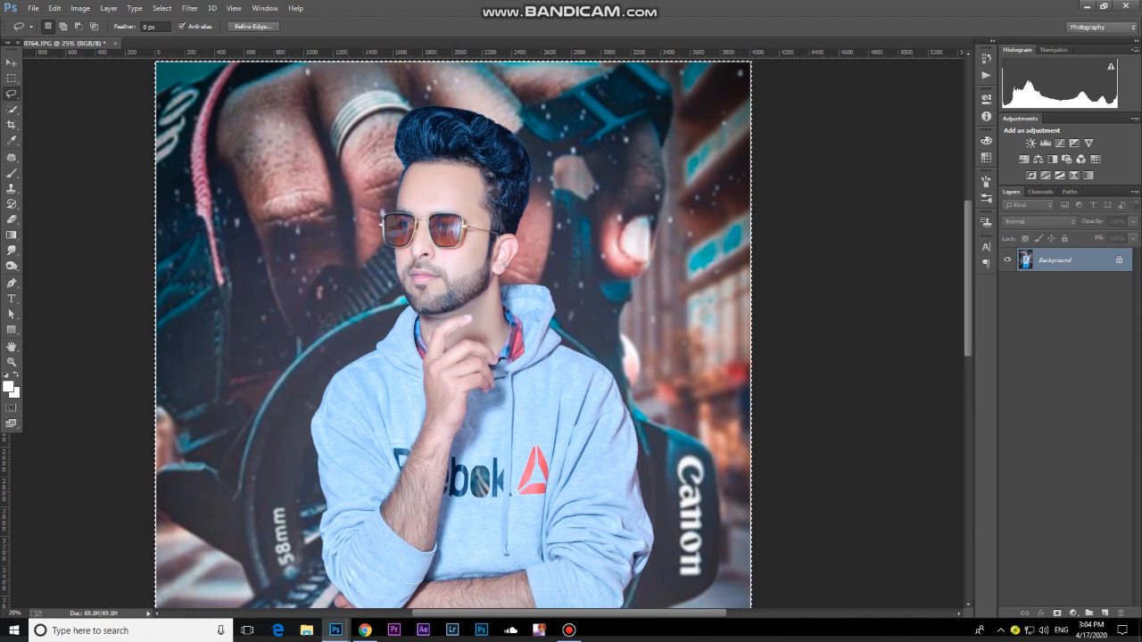
{"action": "mouse_move", "coordinate": [12, 265]}
{"action": "left_mouse_down"}
{"action": "mouse_move", "coordinate": [53, 277]}
{"action": "mouse_move", "coordinate": [39, 264]}
{"action": "left_mouse_up"}
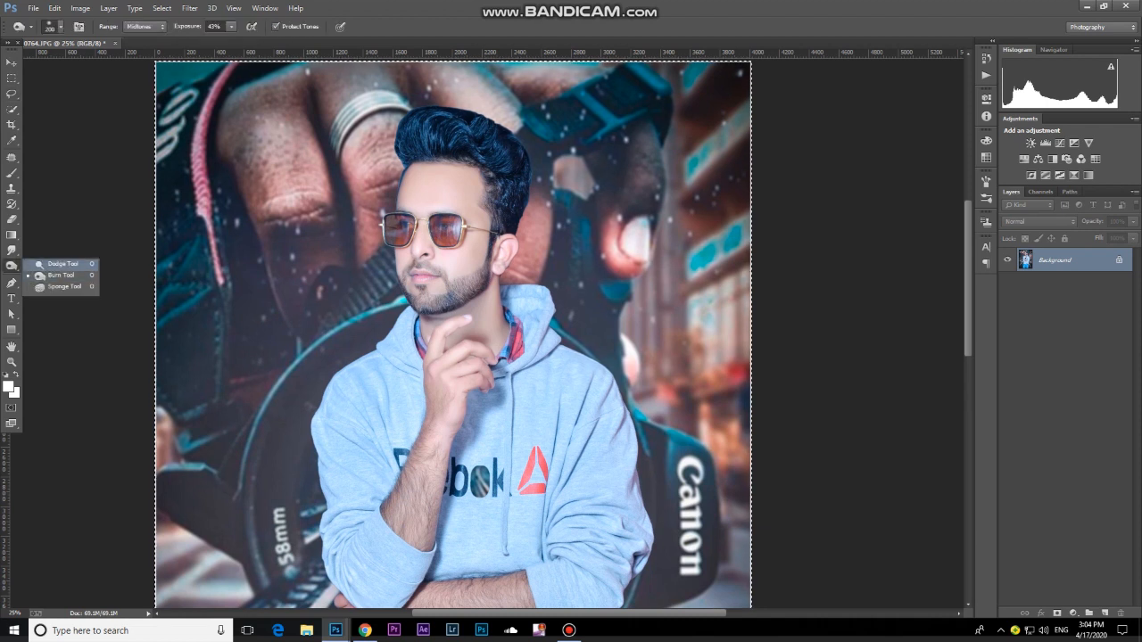
{"action": "left_click", "coordinate": [54, 275]}
{"action": "key", "text": "ctrl+plus"}
{"action": "key", "text": "ctrl+plus"}
{"action": "key", "text": "ctrl+plus"}
{"action": "left_click_drag", "start_coordinate": [481, 210], "coordinate": [437, 230]}
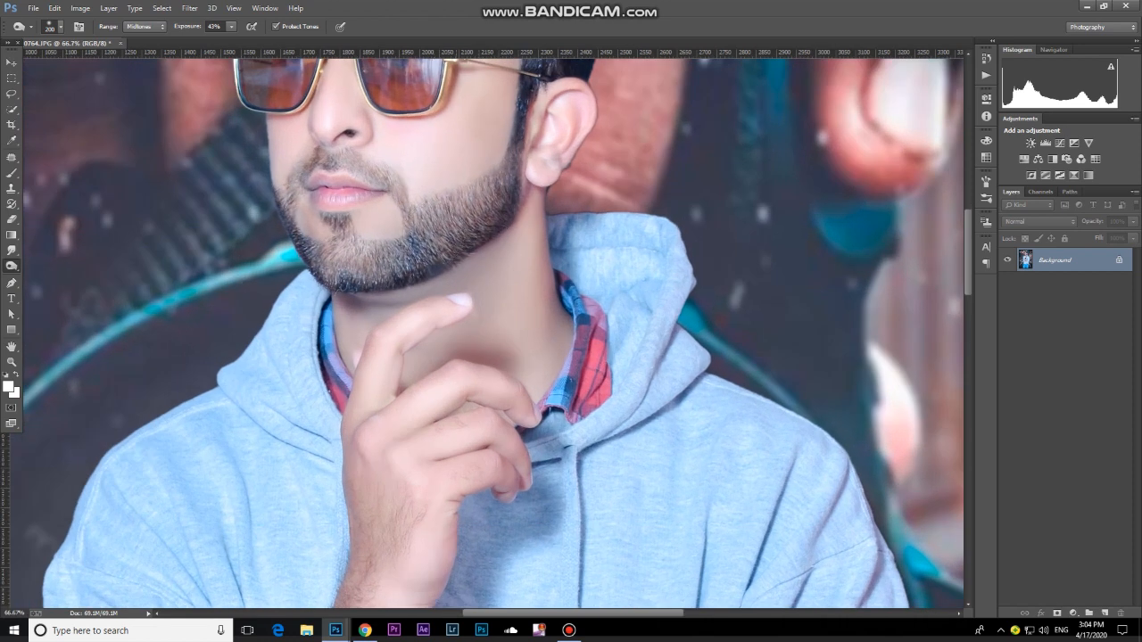
{"action": "key", "text": "bracketleft"}
{"action": "left_click", "coordinate": [231, 26]}
{"action": "left_click_drag", "start_coordinate": [231, 40], "coordinate": [223, 40]}
{"action": "key", "text": "bracketleft"}
{"action": "key", "text": "bracketleft"}
{"action": "key", "text": "bracketleft"}
{"action": "key", "text": "bracketleft"}
- Darken the man's moustache and beard with Burn strokes, reducing the brush size for the finer areas
{"action": "mouse_move", "coordinate": [389, 171]}
{"action": "left_mouse_down"}
{"action": "mouse_move", "coordinate": [321, 161]}
{"action": "mouse_move", "coordinate": [287, 191]}
{"action": "left_mouse_up"}
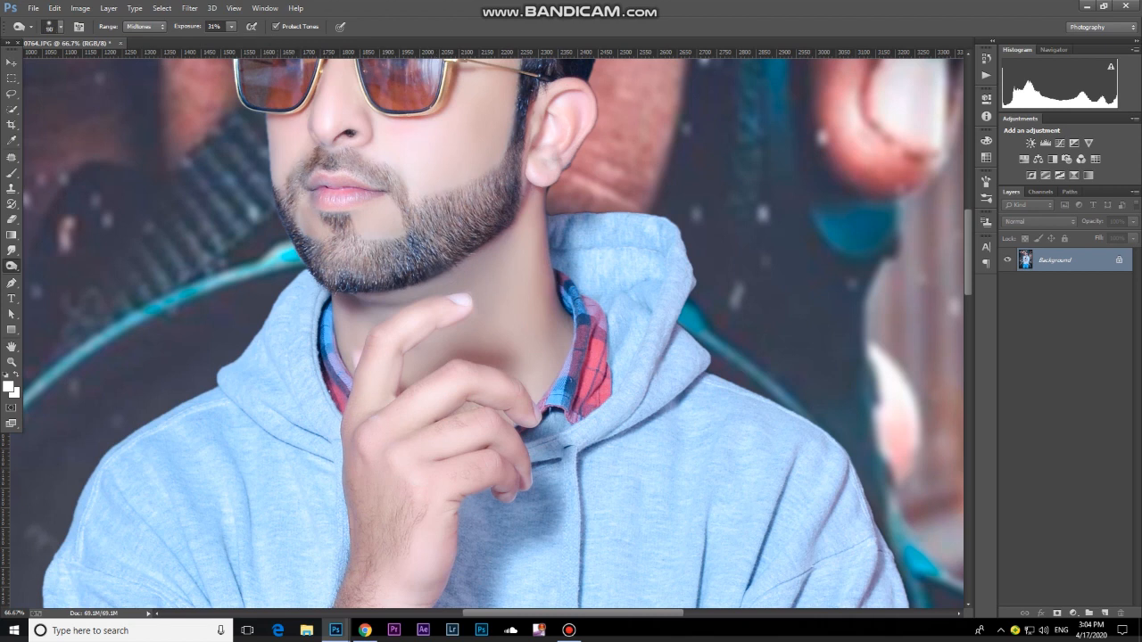
{"action": "mouse_move", "coordinate": [330, 243]}
{"action": "left_mouse_down"}
{"action": "mouse_move", "coordinate": [348, 260]}
{"action": "mouse_move", "coordinate": [393, 264]}
{"action": "left_mouse_up"}
{"action": "key", "text": "bracketleft"}
{"action": "key", "text": "bracketleft"}
{"action": "key", "text": "bracketleft"}
{"action": "left_click_drag", "start_coordinate": [406, 218], "coordinate": [369, 173]}
- Darken the man's hair and hairline with the Burn tool at brush size 200
{"action": "left_click_drag", "start_coordinate": [545, 166], "coordinate": [532, 350]}
{"action": "scroll", "coordinate": [532, 350], "scroll_direction": "down", "scroll_amount": 2}
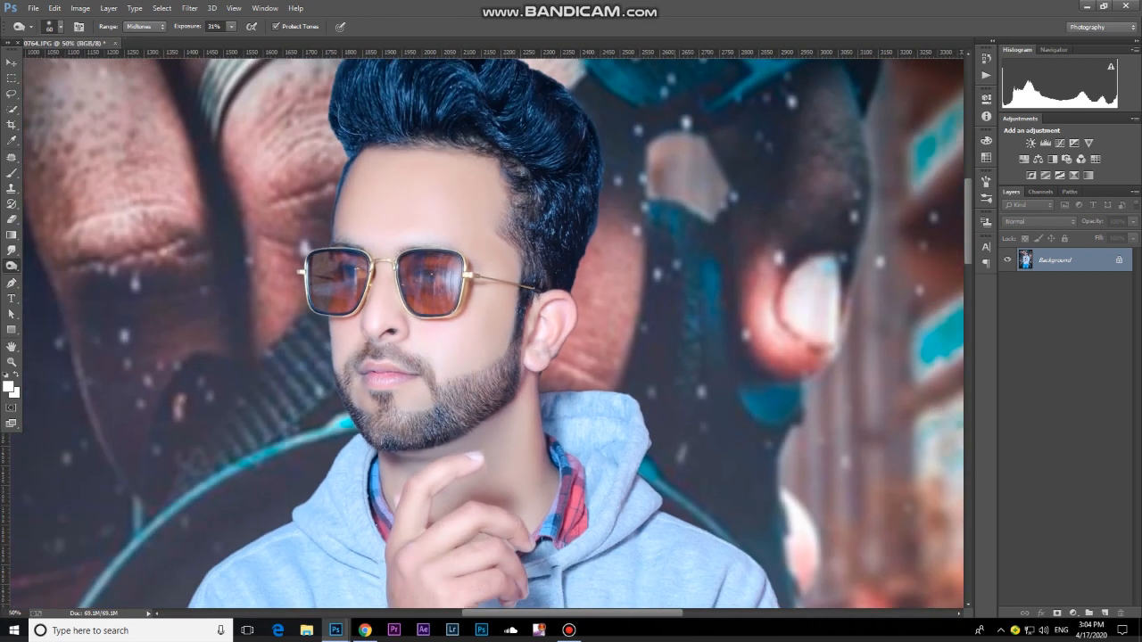
{"action": "key", "text": "bracketright"}
{"action": "key", "text": "bracketright"}
{"action": "key", "text": "bracketright"}
{"action": "key", "text": "bracketright"}
{"action": "left_click_drag", "start_coordinate": [482, 171], "coordinate": [506, 193]}
{"action": "mouse_move", "coordinate": [459, 159]}
{"action": "left_mouse_down"}
{"action": "mouse_move", "coordinate": [403, 179]}
{"action": "mouse_move", "coordinate": [393, 230]}
{"action": "left_mouse_up"}
{"action": "left_click", "coordinate": [564, 277]}
- Open the finished composite in the Nik Collection's Color Efex Pro 4 filter
{"action": "key", "text": "ctrl+minus"}
{"action": "key", "text": "ctrl+minus"}
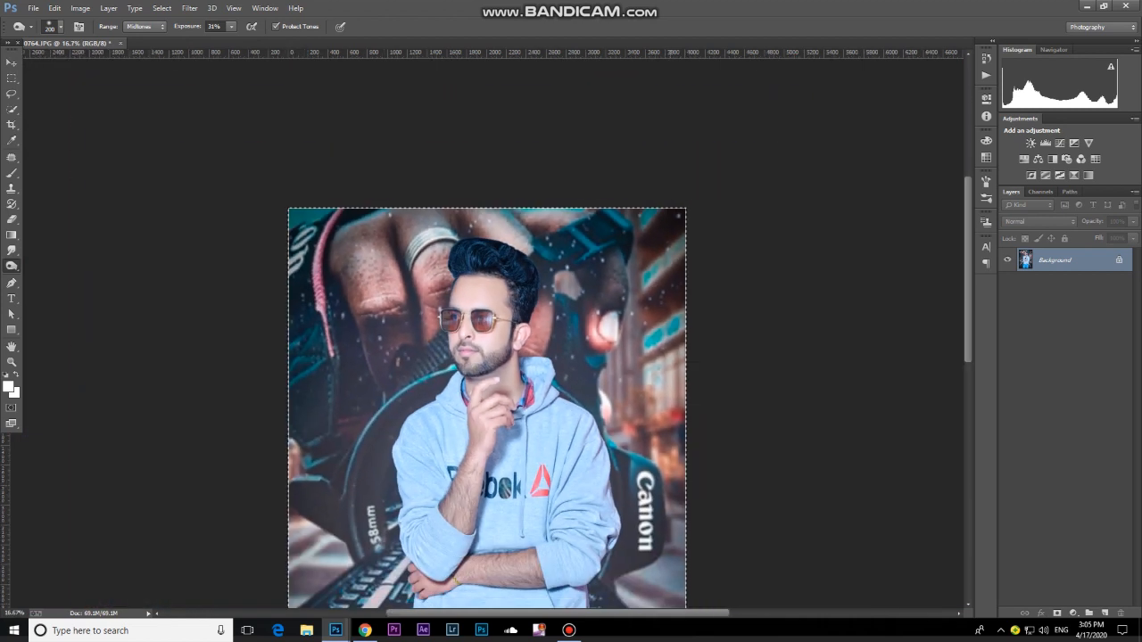
{"action": "key", "text": "ctrl+minus"}
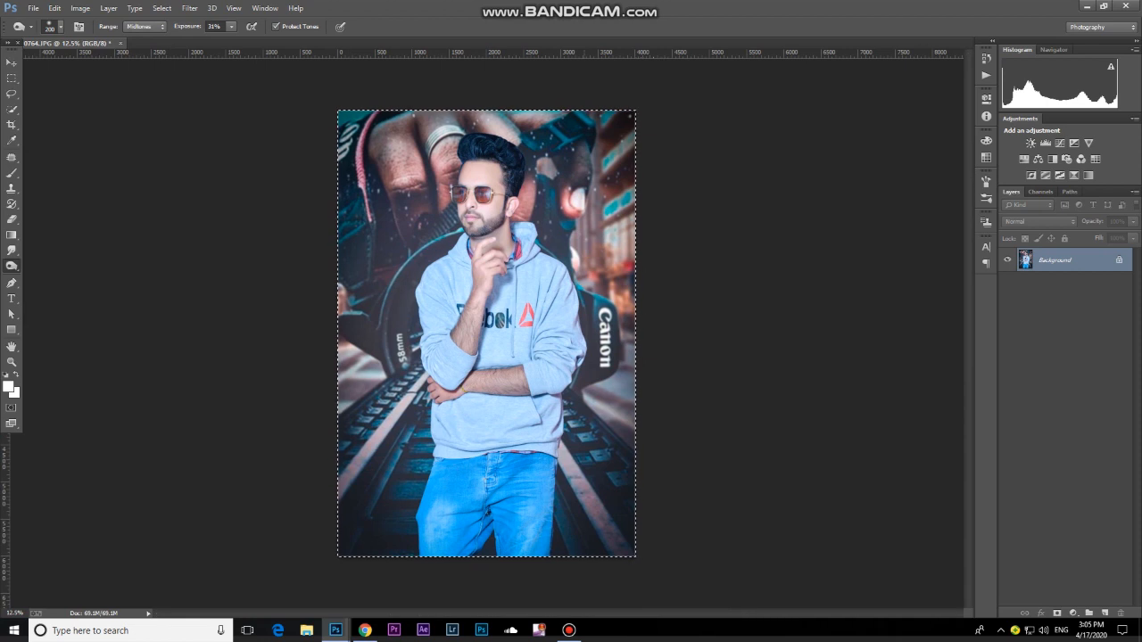
{"action": "left_click", "coordinate": [189, 8]}
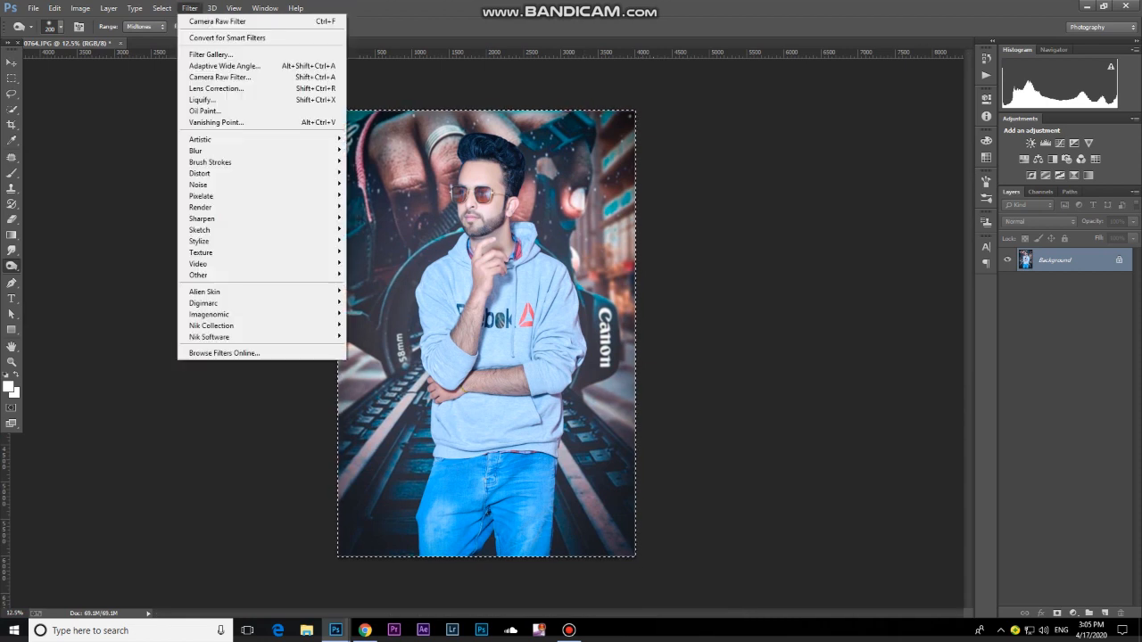
{"action": "mouse_move", "coordinate": [211, 326]}
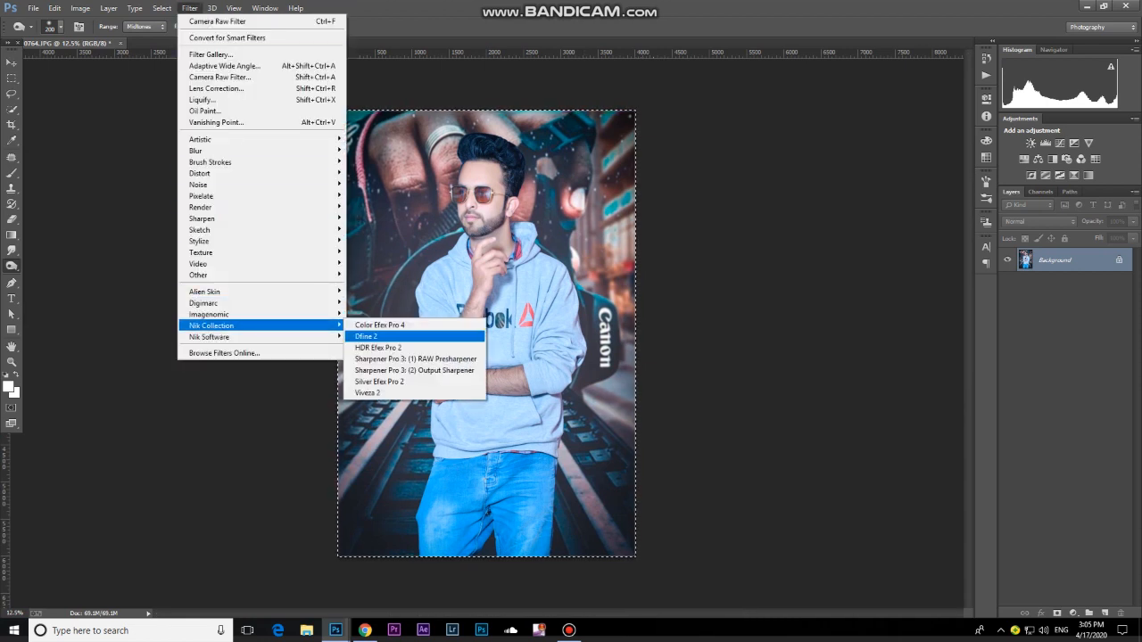
{"action": "left_click", "coordinate": [368, 336]}
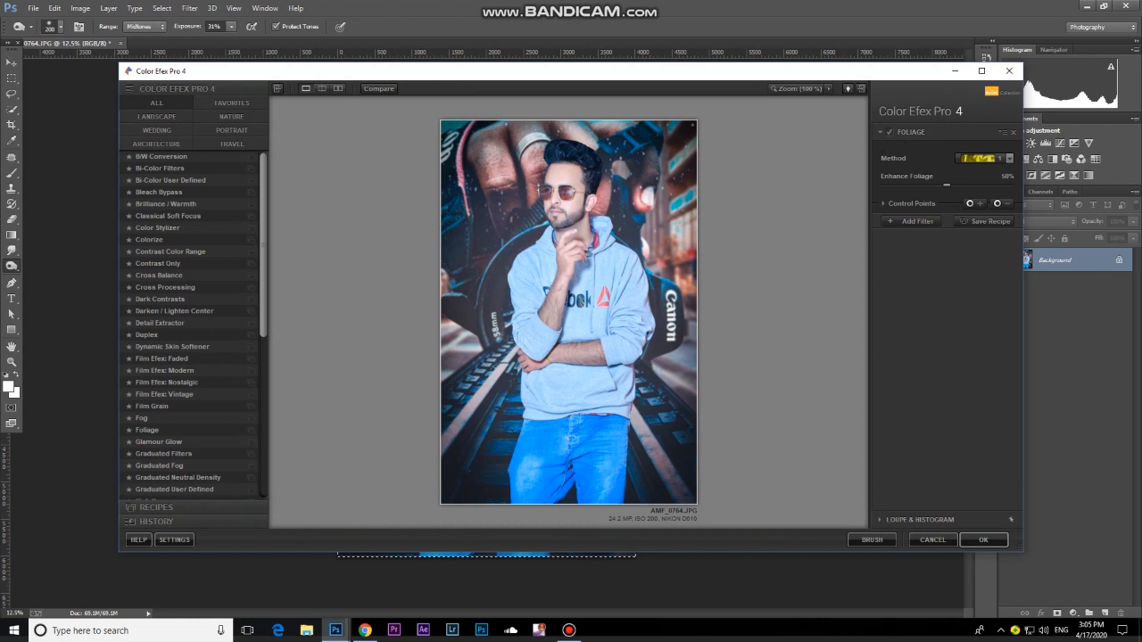
- Apply the Indian Summer filter to the whole picture using method 2
{"action": "scroll", "coordinate": [214, 339], "scroll_direction": "down", "scroll_amount": 1}
{"action": "scroll", "coordinate": [214, 375], "scroll_direction": "down", "scroll_amount": 3}
{"action": "left_click", "coordinate": [230, 410]}
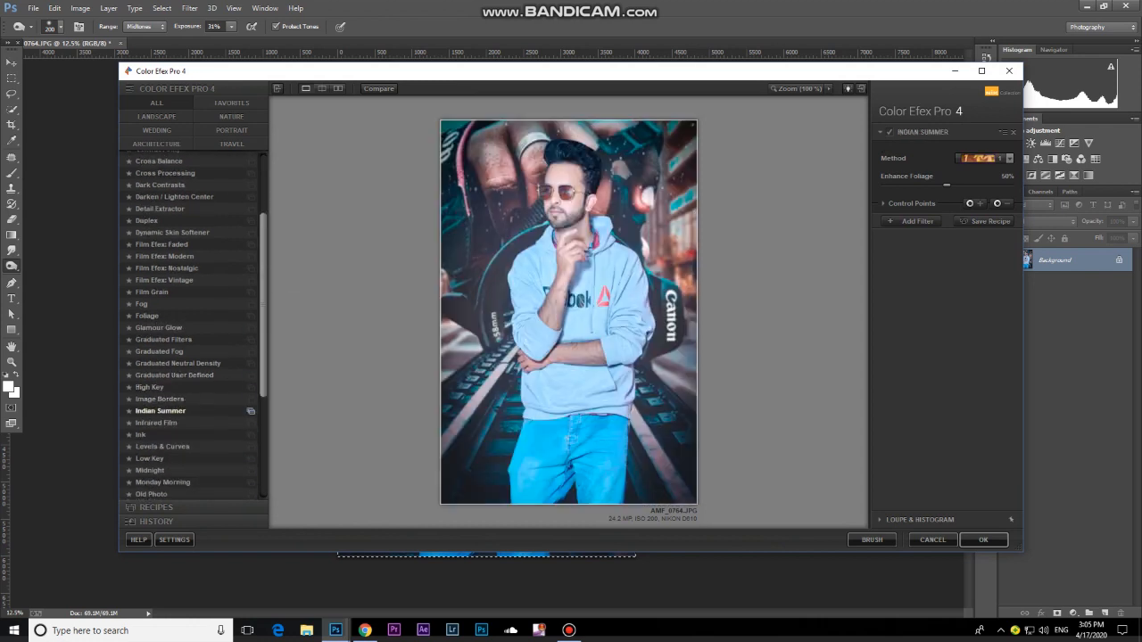
{"action": "left_click", "coordinate": [1009, 158]}
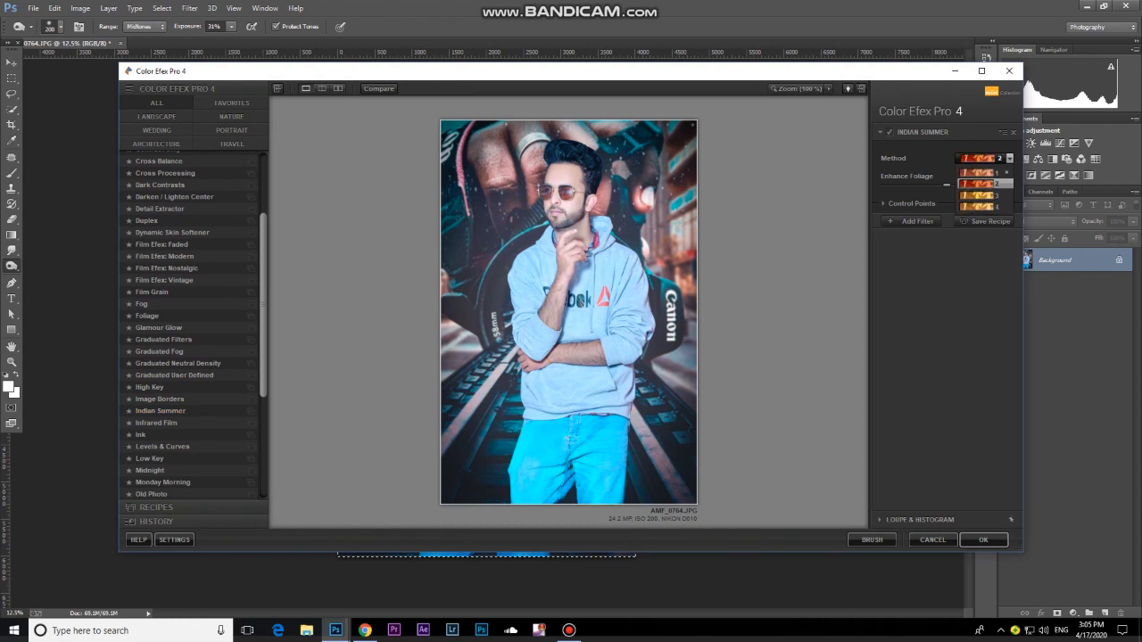
{"action": "left_click", "coordinate": [985, 184]}
{"action": "left_click", "coordinate": [983, 540]}
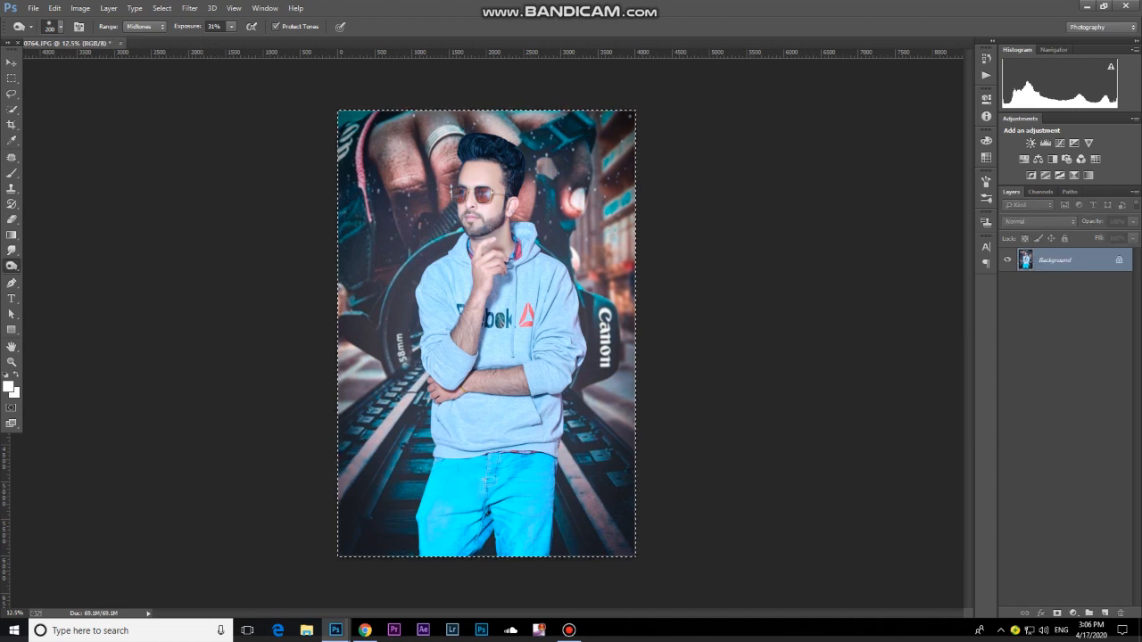
- Blend a duplicate of the picture layer over the background in Soft Light at 31% opacity and merge it down
{"action": "left_click", "coordinate": [1039, 221]}
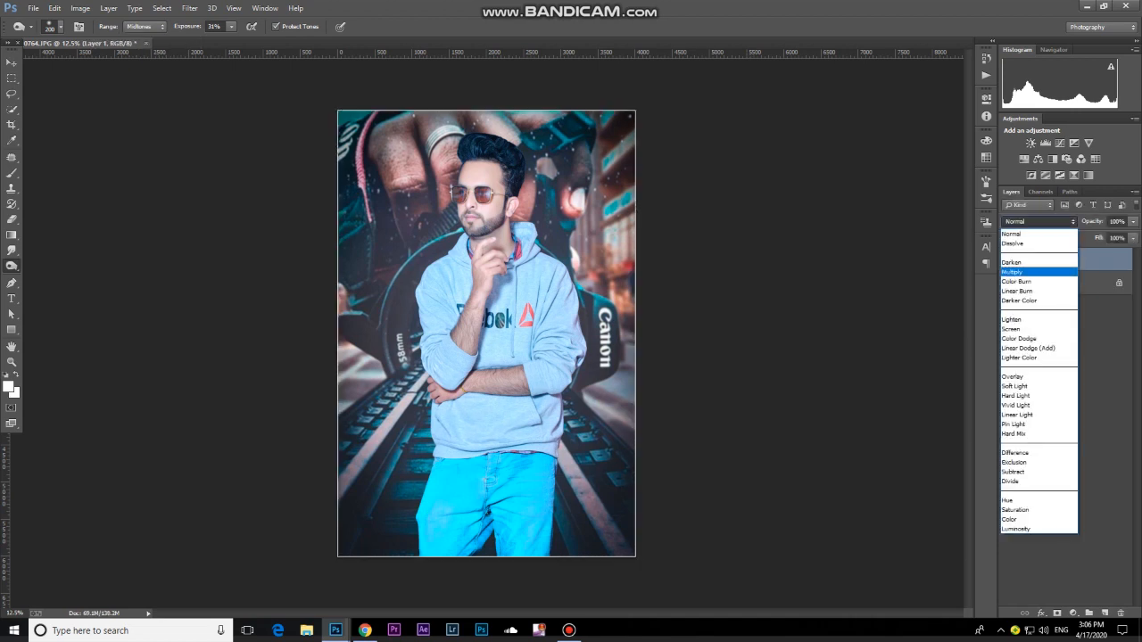
{"action": "left_click", "coordinate": [1034, 375]}
{"action": "left_click", "coordinate": [1131, 238]}
{"action": "left_click_drag", "start_coordinate": [1131, 235], "coordinate": [1072, 236]}
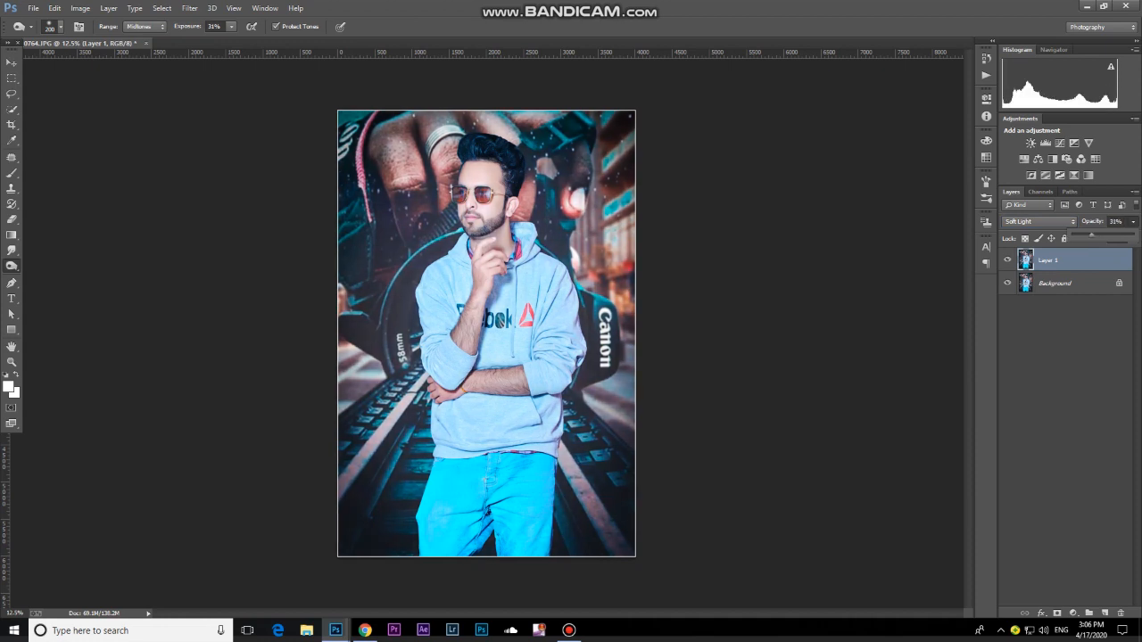
{"action": "key", "text": "Return"}
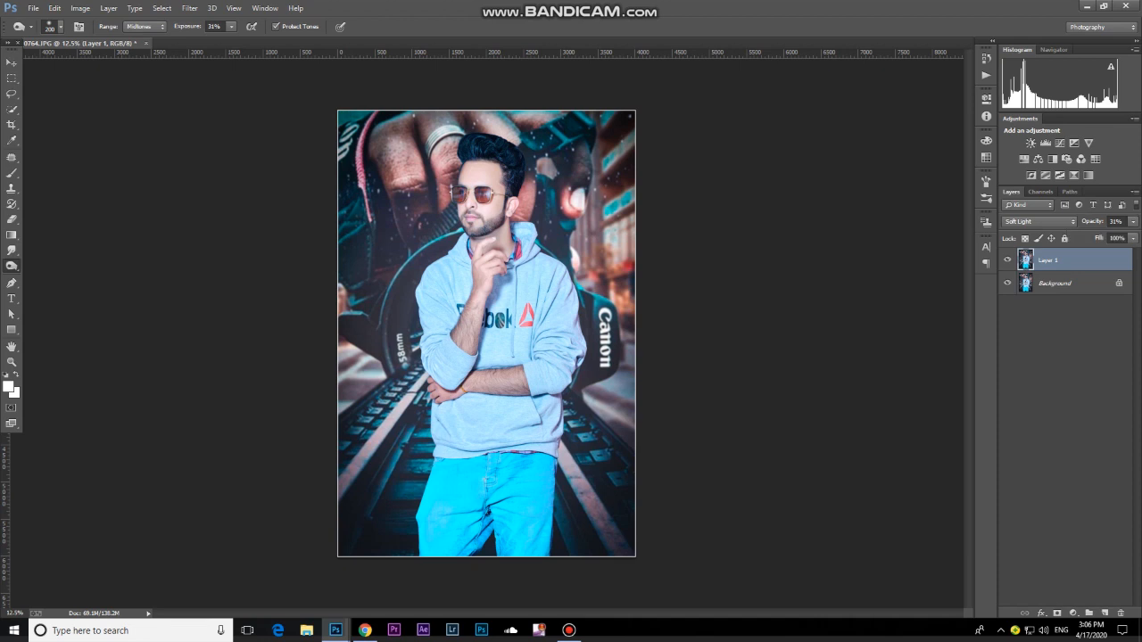
{"action": "key", "text": "ctrl+e"}
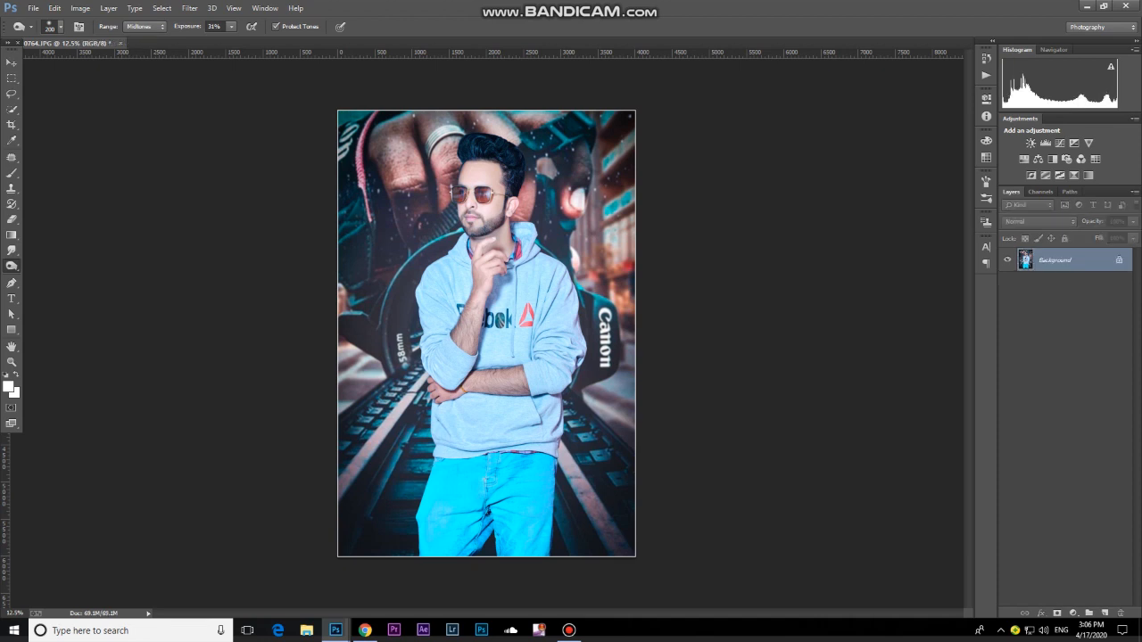
- Save the merged picture as a JPEG copy named AMF_07645 in the Shoot march folder
{"action": "key", "text": "ctrl+shift+s"}
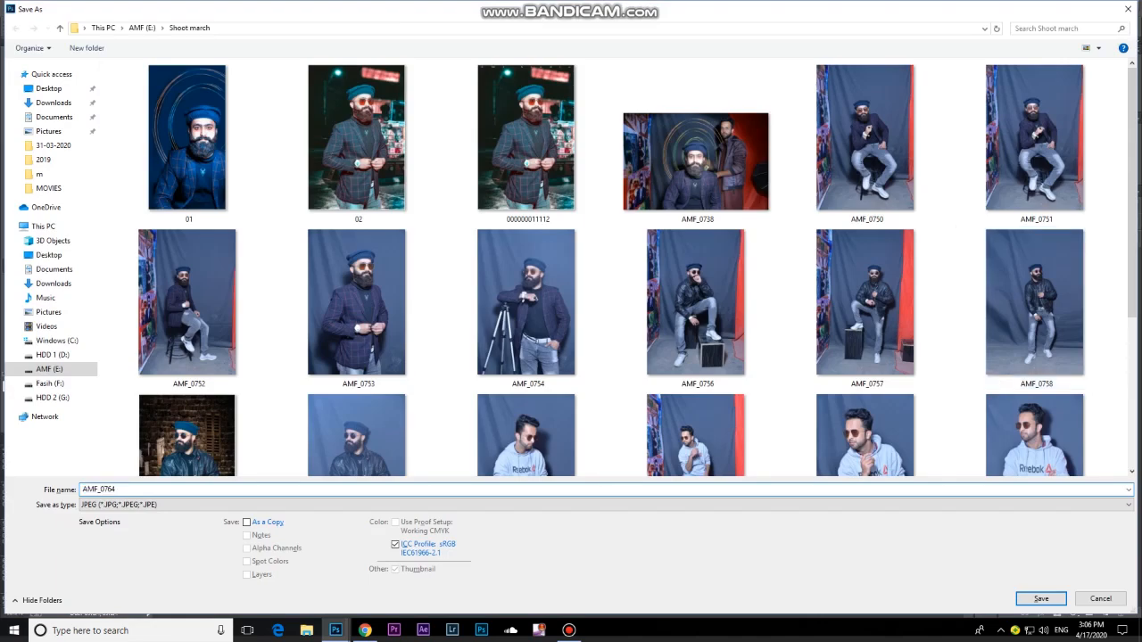
{"action": "key", "text": "Return"}
{"action": "key", "text": "Return"}
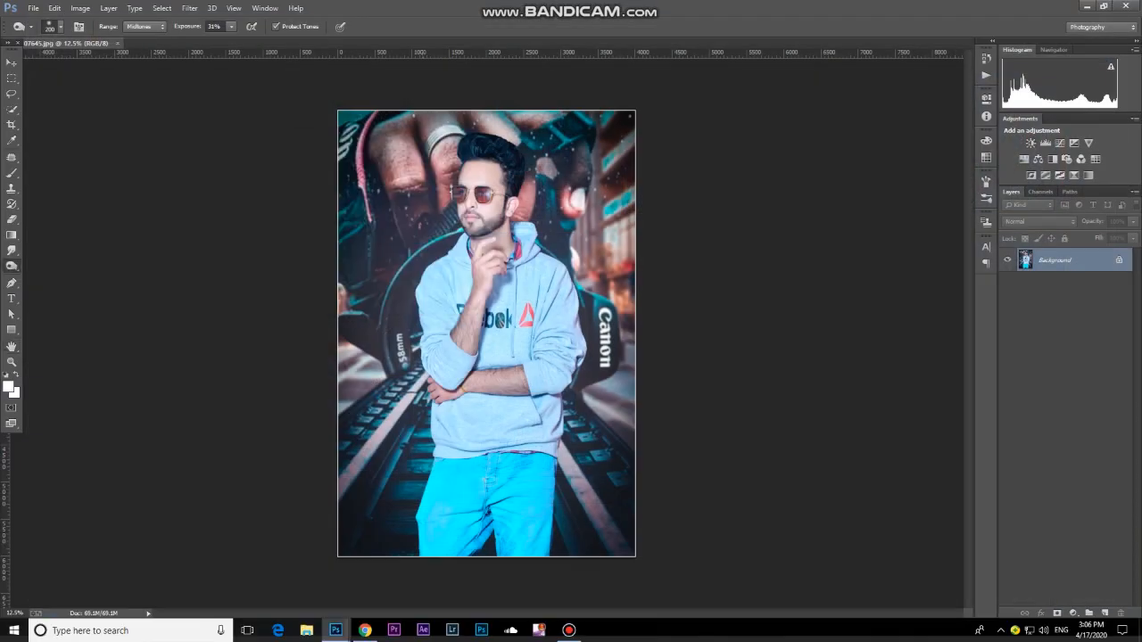
- Lower the picture's exposure to -0.15 with the Camera Raw filter and apply it
{"action": "key", "text": "ctrl+shift+a"}
{"action": "left_click_drag", "start_coordinate": [880, 285], "coordinate": [877, 285]}
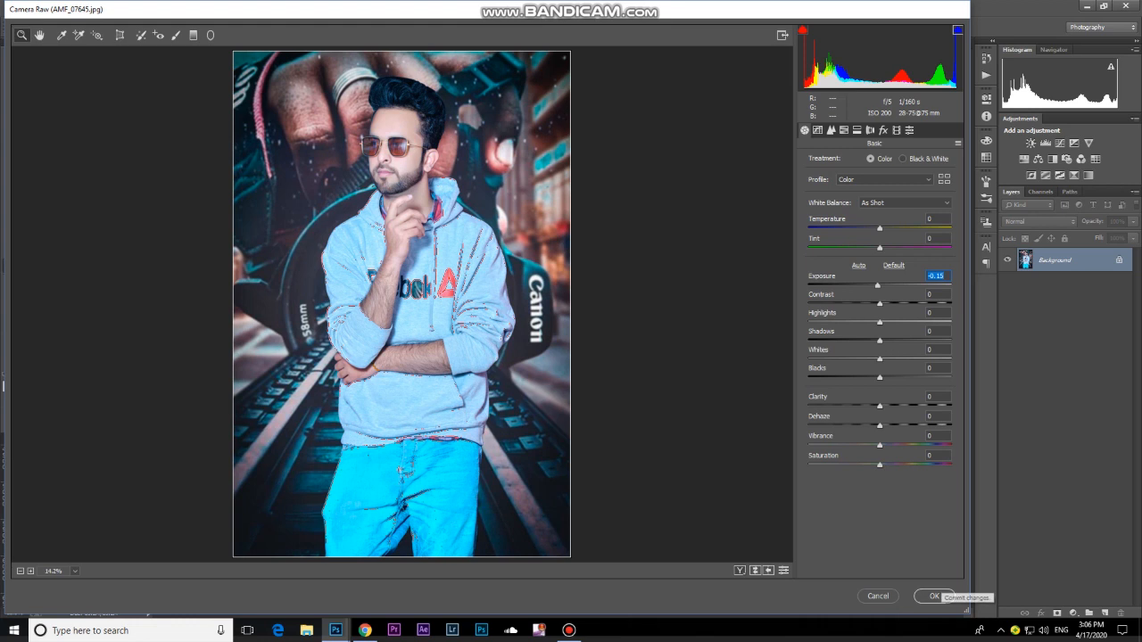
{"action": "left_click", "coordinate": [934, 595]}
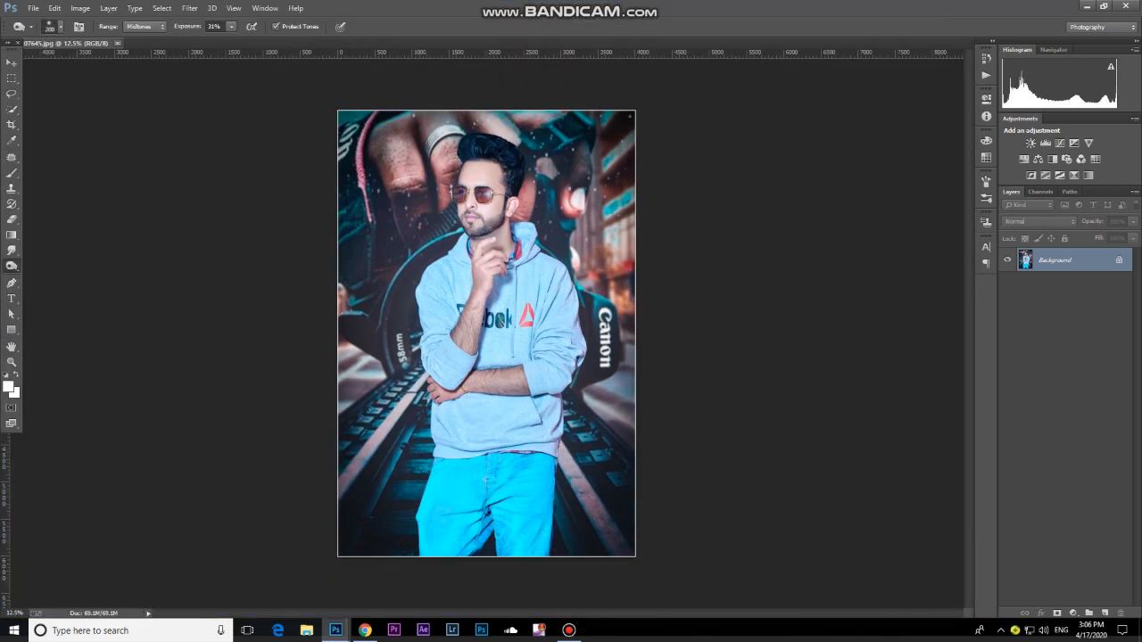
{"action": "left_click", "coordinate": [568, 630]}
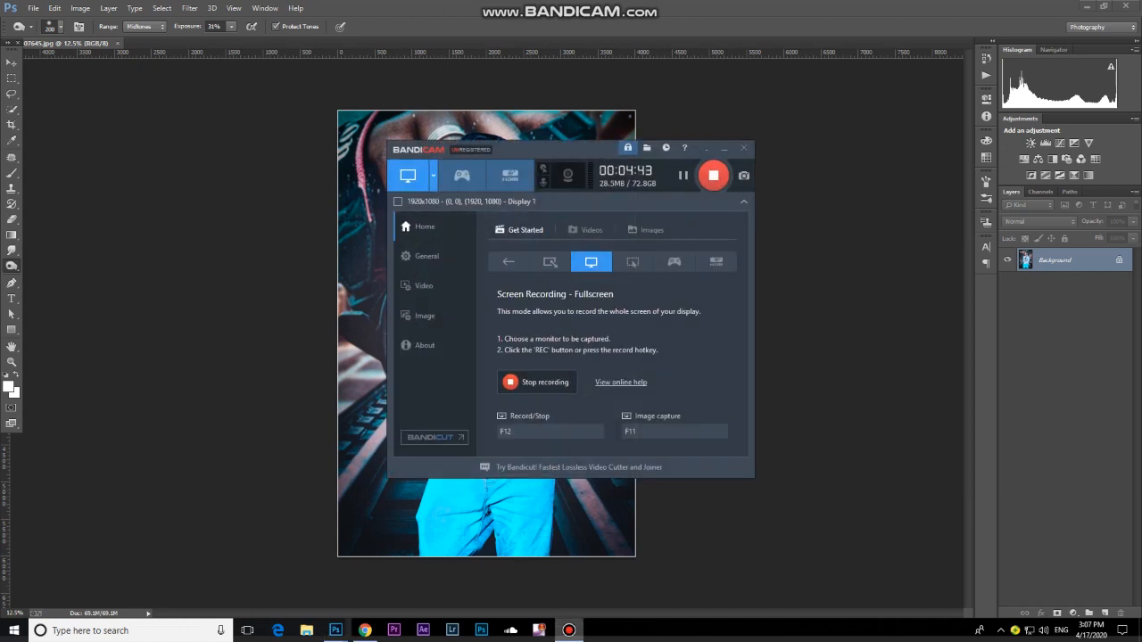